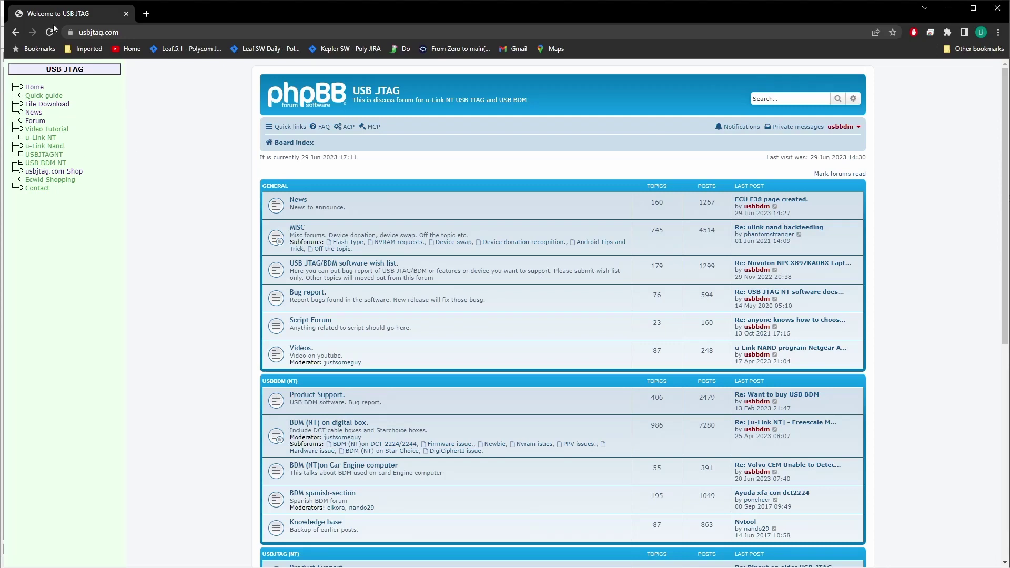
# Open the ECU E38 page from the ECUs group of the u-Link NT devices list
pyautogui.click(23, 139)
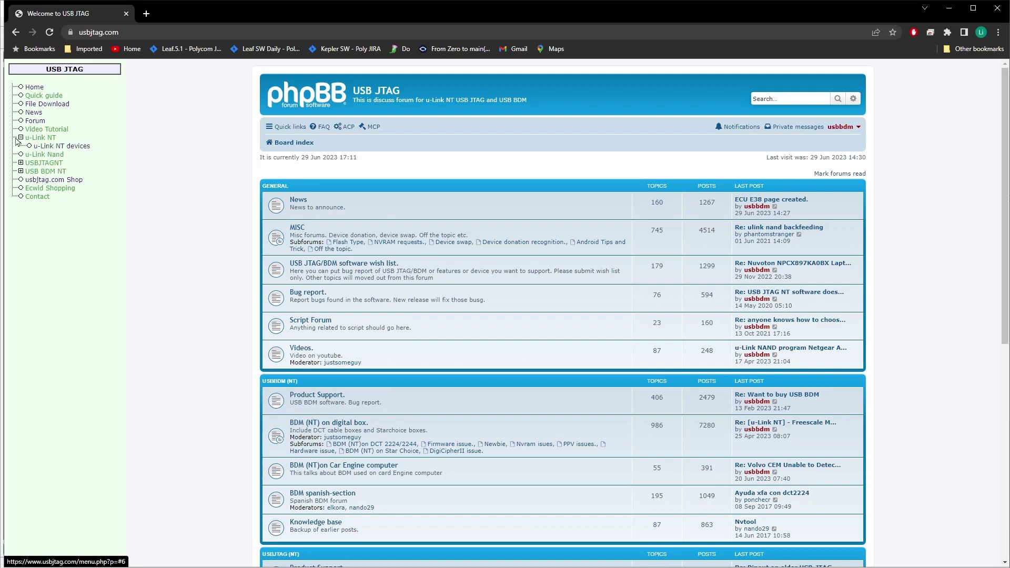
pyautogui.click(57, 147)
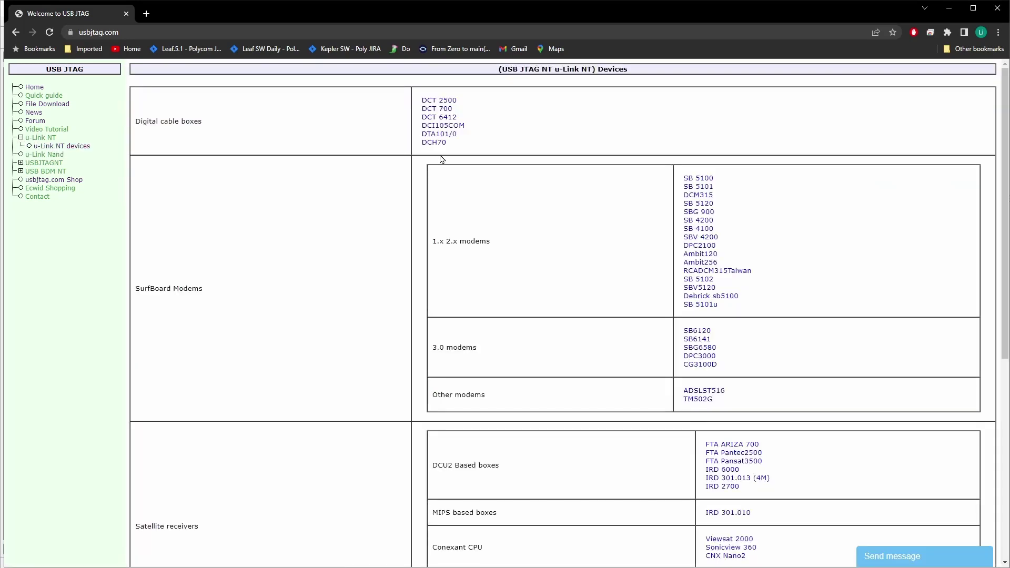
pyautogui.scroll(-6, 447, 161)
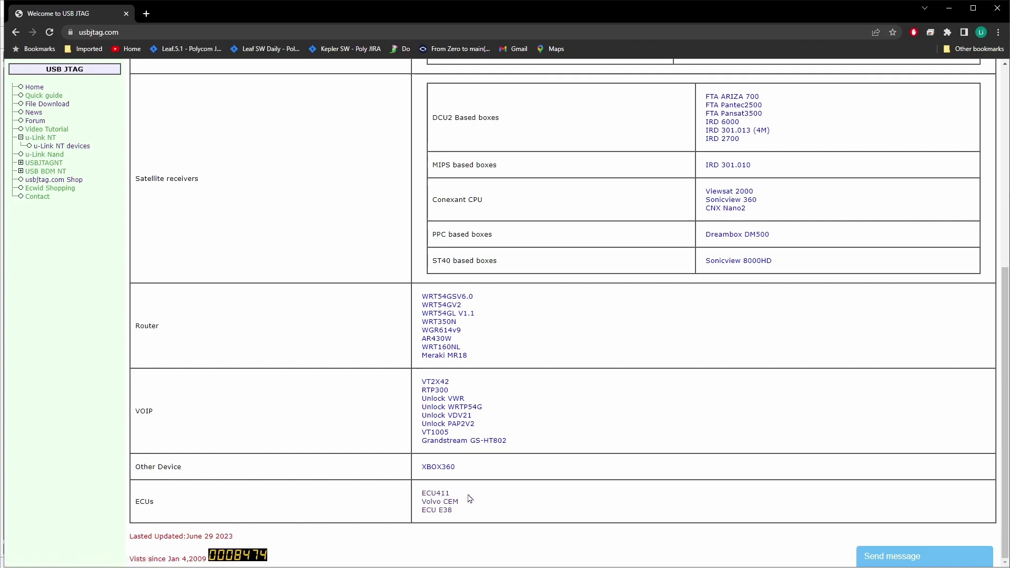
pyautogui.click(440, 511)
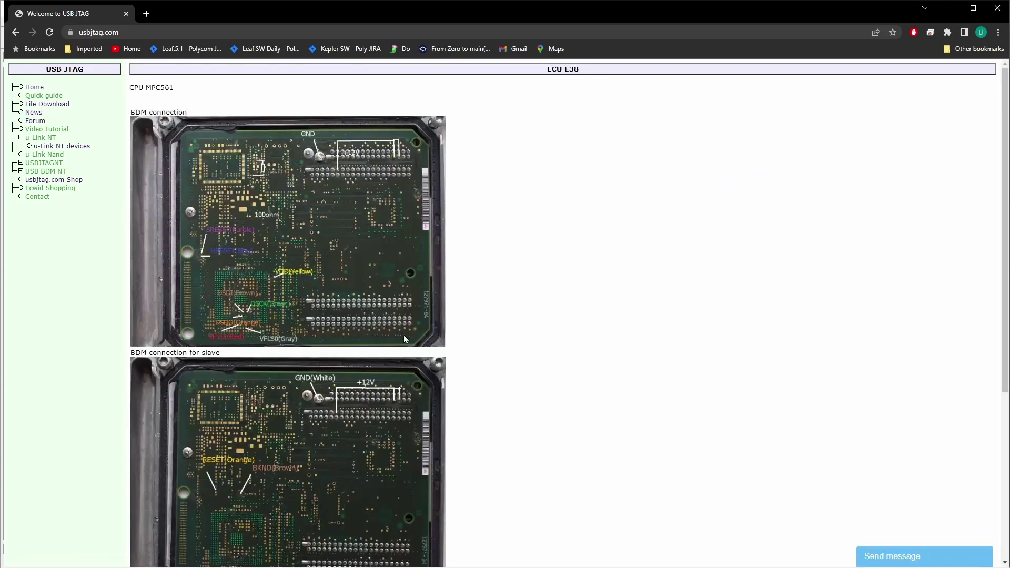
# Open the first BDM connection photo in its own browser tab at full size and examine its labelled connection points
pyautogui.scroll(-4, 421, 350)
pyautogui.scroll(3, 420, 350)
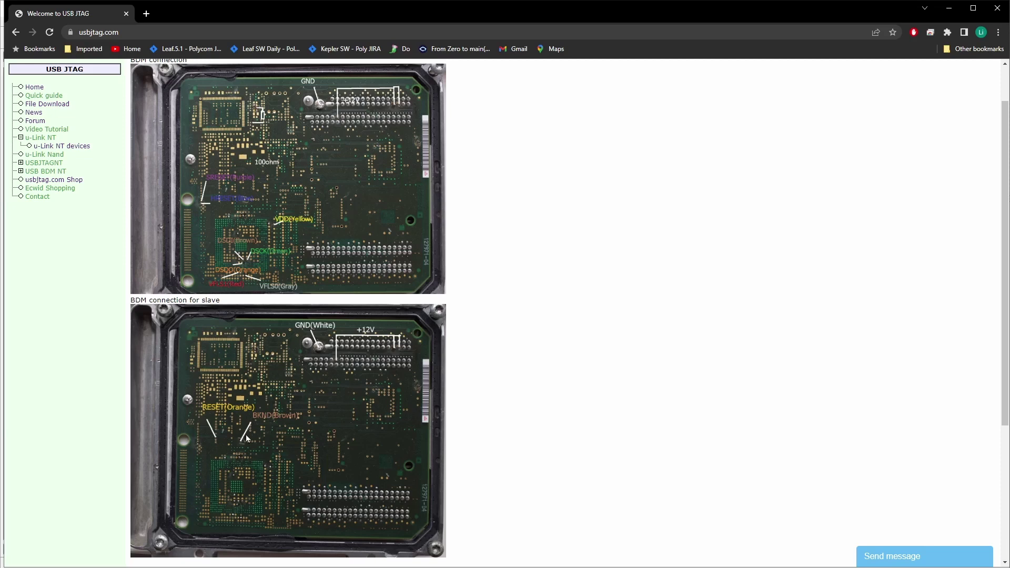
pyautogui.scroll(1, 294, 211)
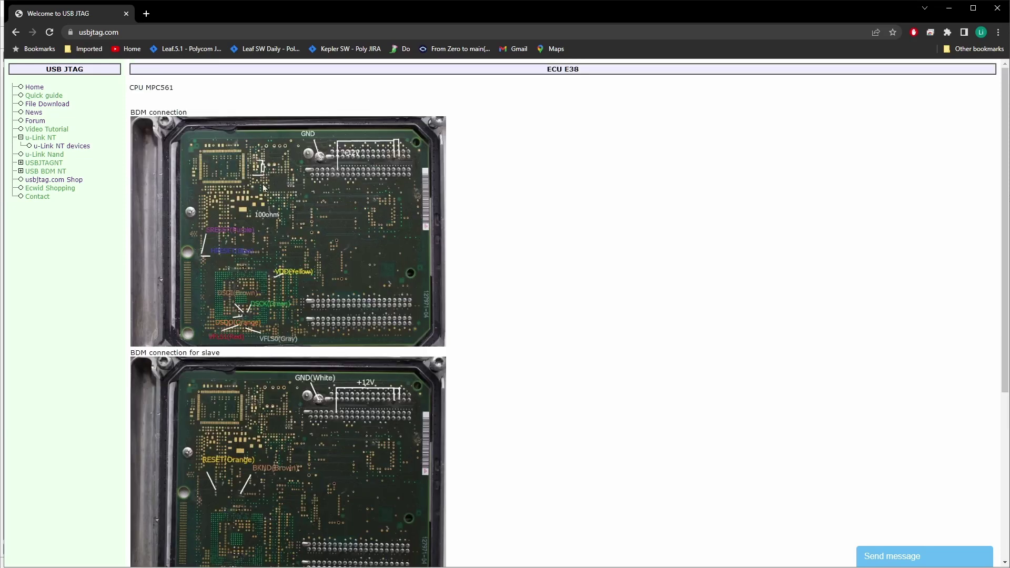
pyautogui.rightClick(269, 224)
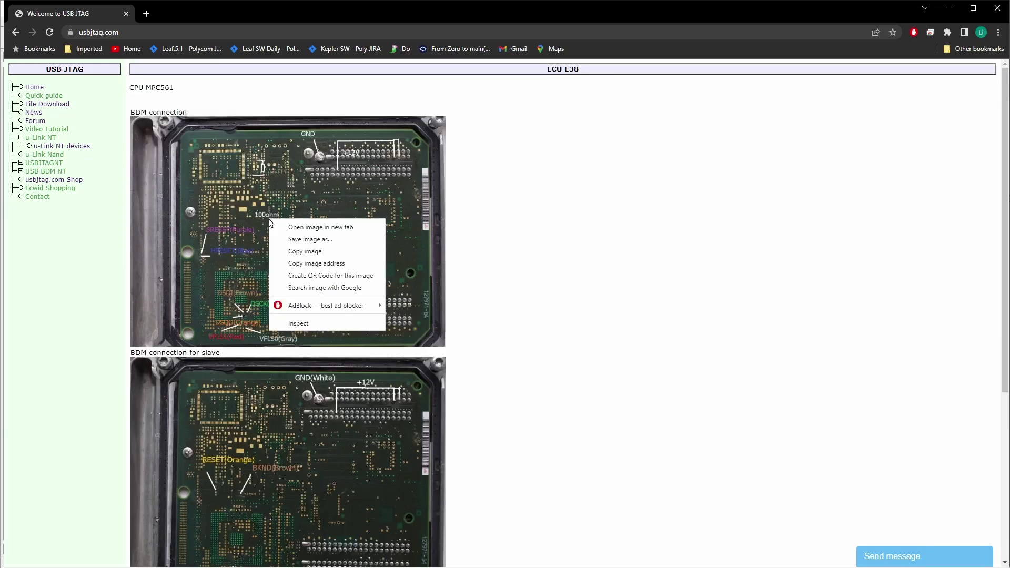
pyautogui.click(291, 227)
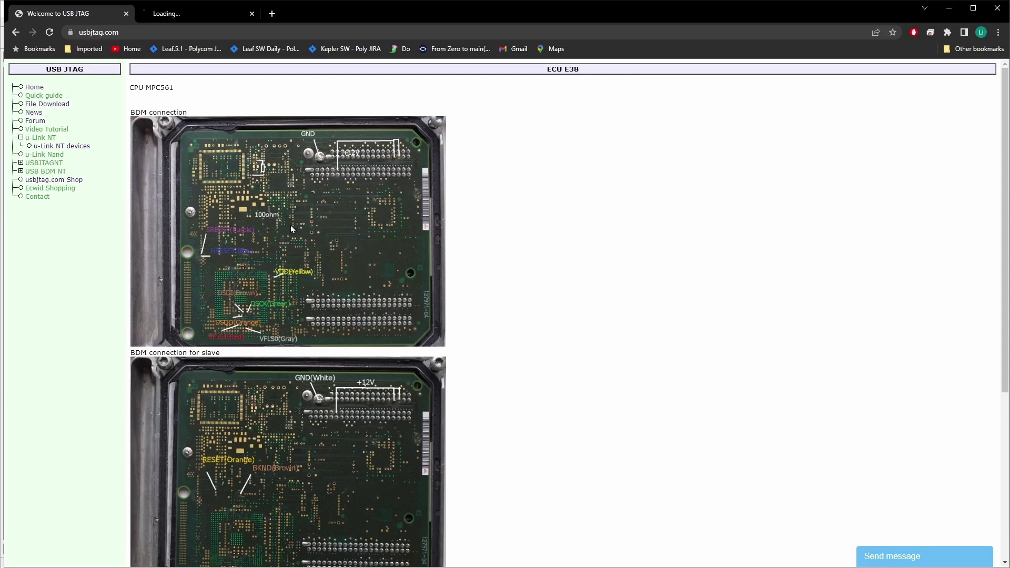
pyautogui.click(170, 14)
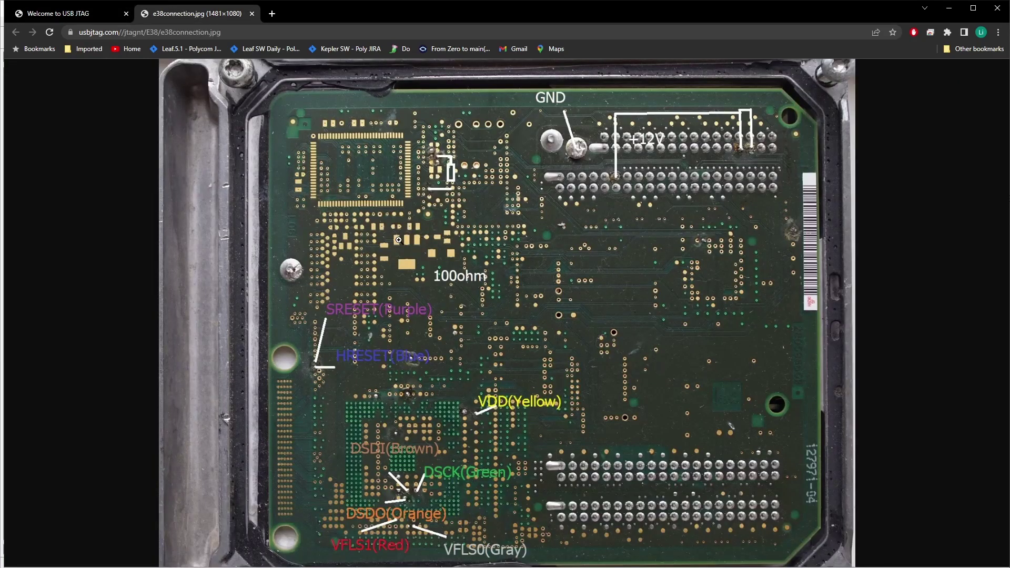
pyautogui.click(430, 303)
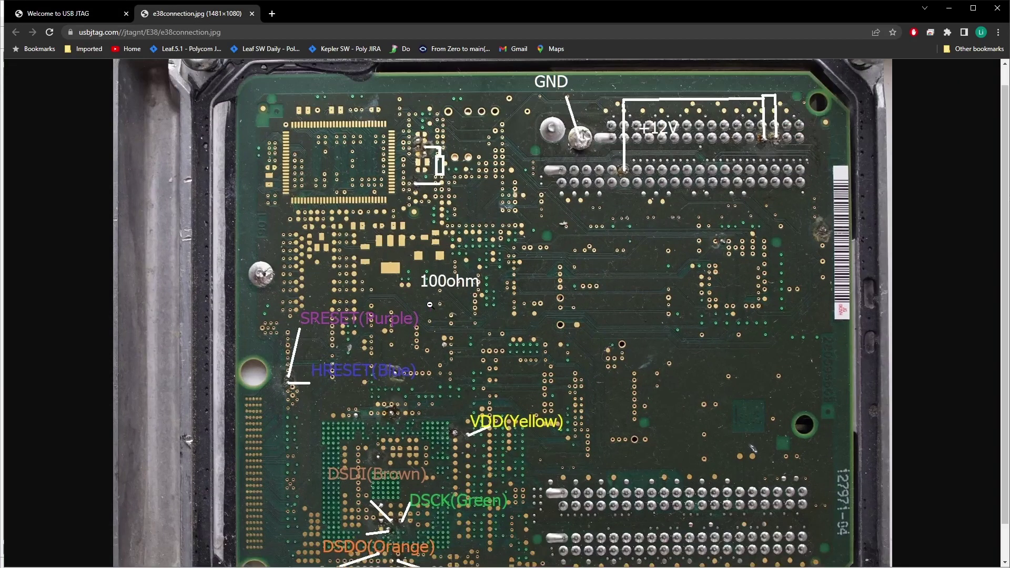
pyautogui.scroll(-1, 430, 304)
pyautogui.scroll(2, 429, 309)
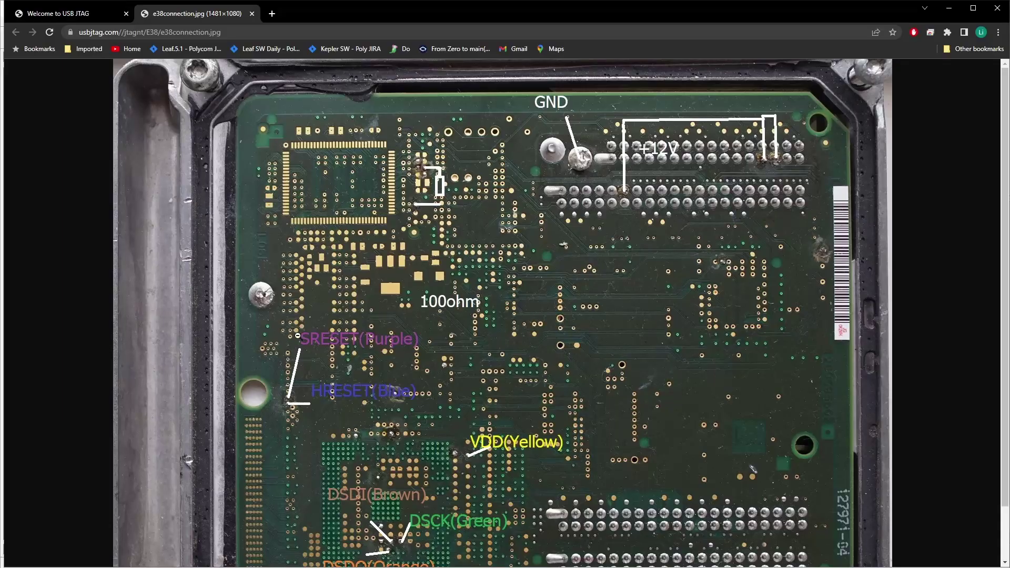
pyautogui.scroll(-1, 344, 395)
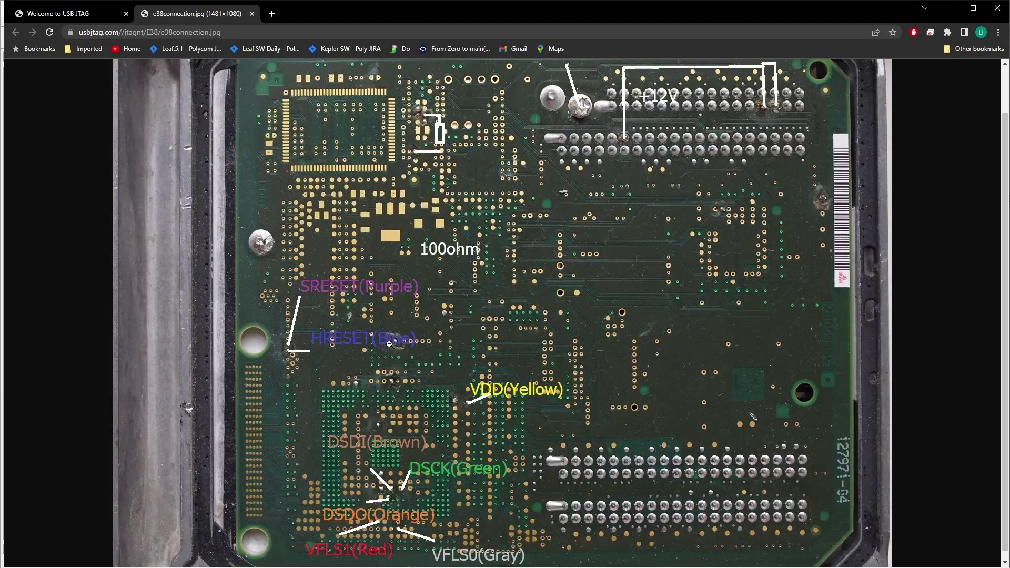
pyautogui.scroll(-1, 424, 363)
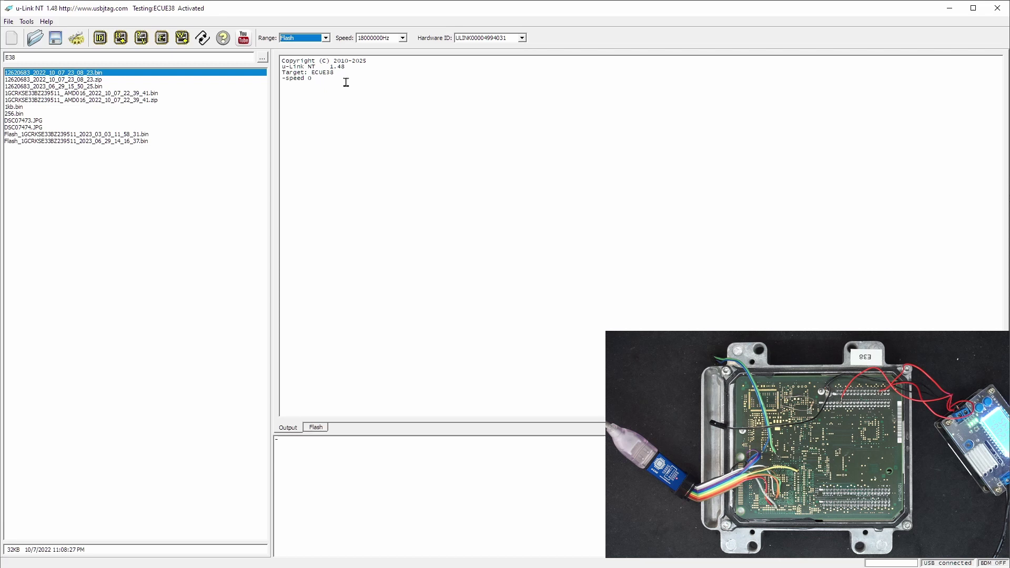
# Detect the target CPU and flash in u-Link NT, checking the wiring against the connection photo in the browser
pyautogui.click(101, 38)
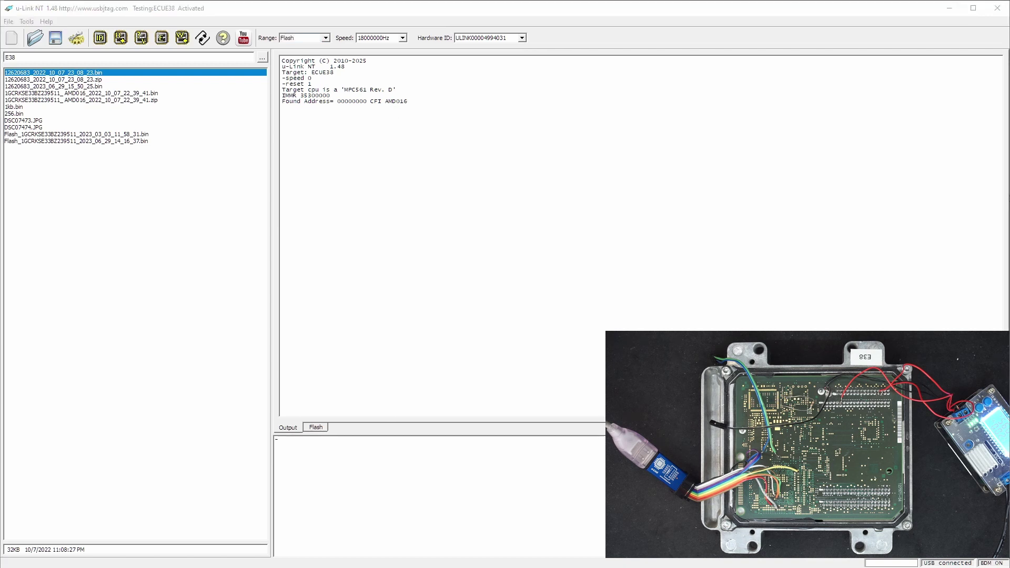
pyautogui.hotkey('alt', 'Tab')
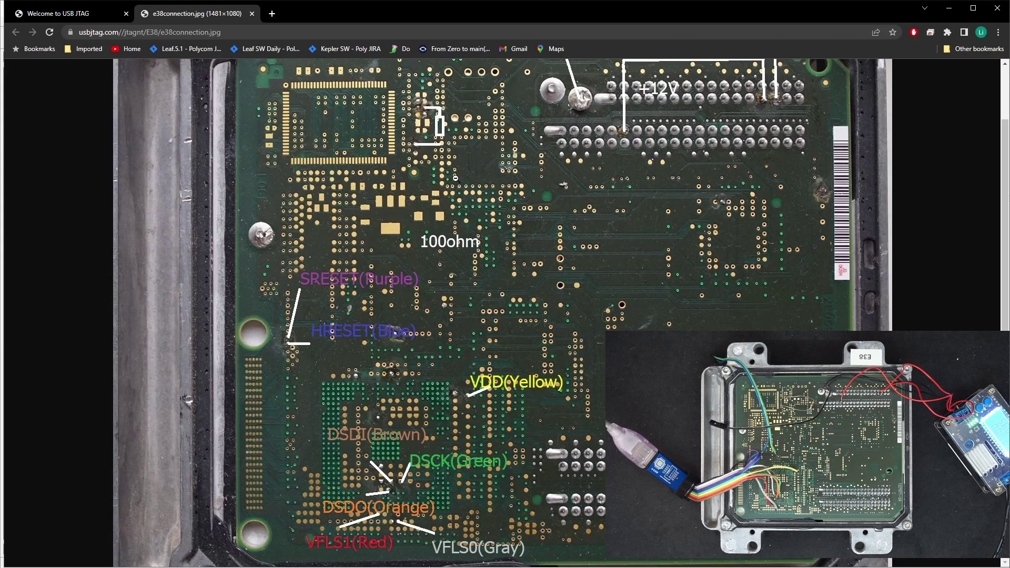
pyautogui.scroll(2, 456, 179)
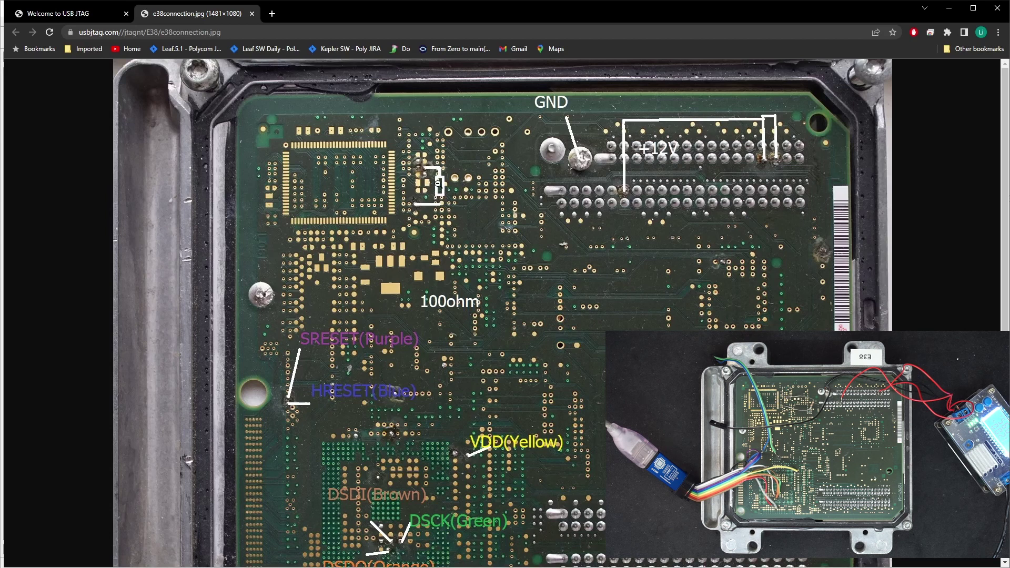
pyautogui.hotkey('alt', 'Tab')
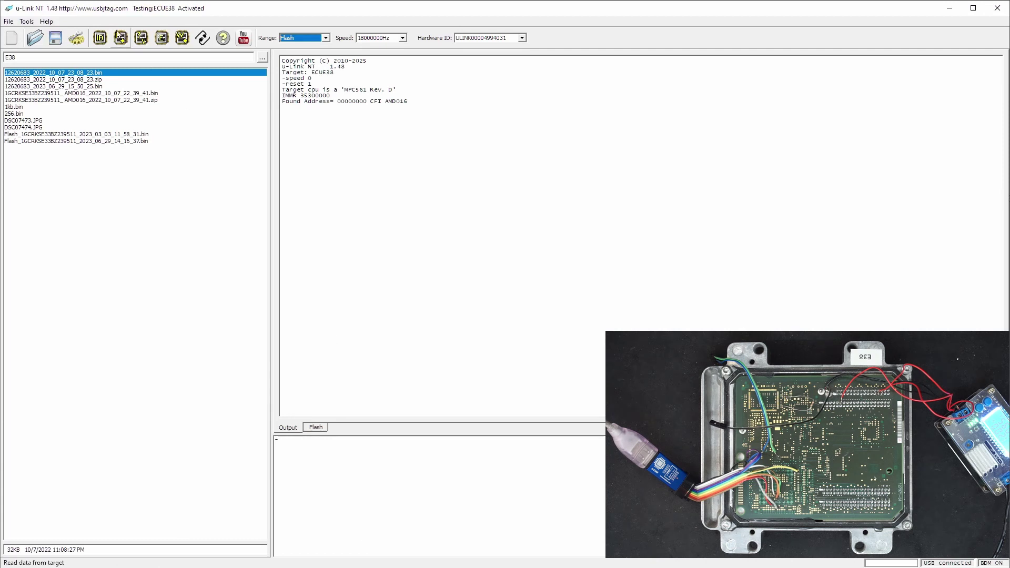
# Read the Flash range from the chip and verify the data, cancelling the save of the binary file
pyautogui.click(120, 37)
pyautogui.click(141, 38)
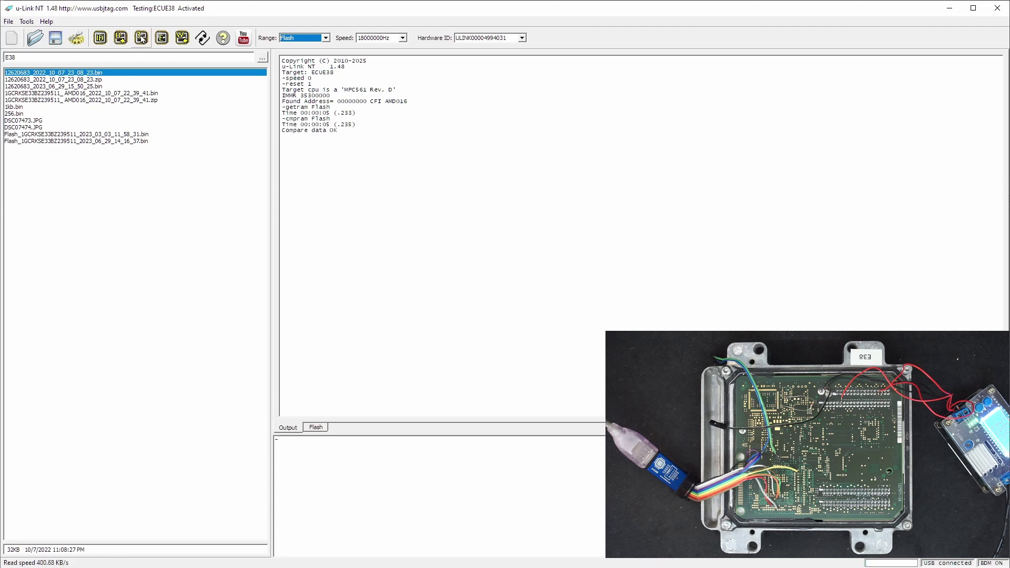
pyautogui.click(56, 38)
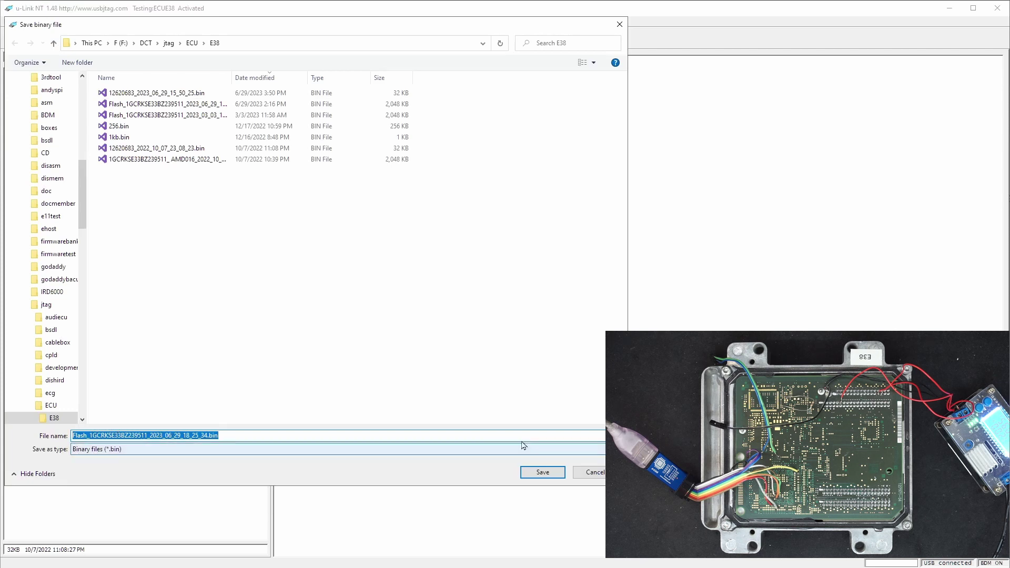
pyautogui.click(601, 475)
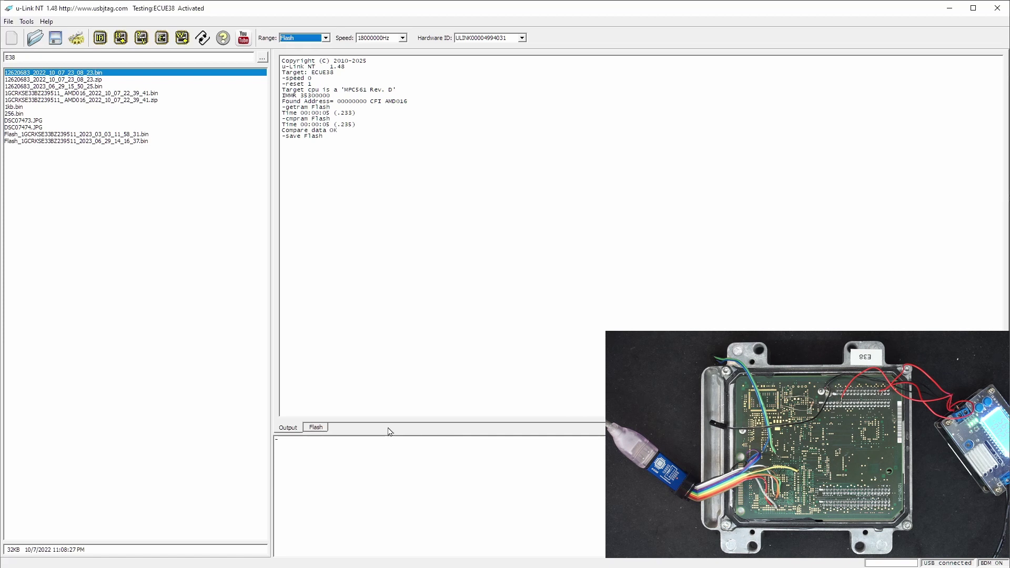
# Erase the Flash range on the chip and fill the flash memory buffer with its initial value
pyautogui.click(161, 42)
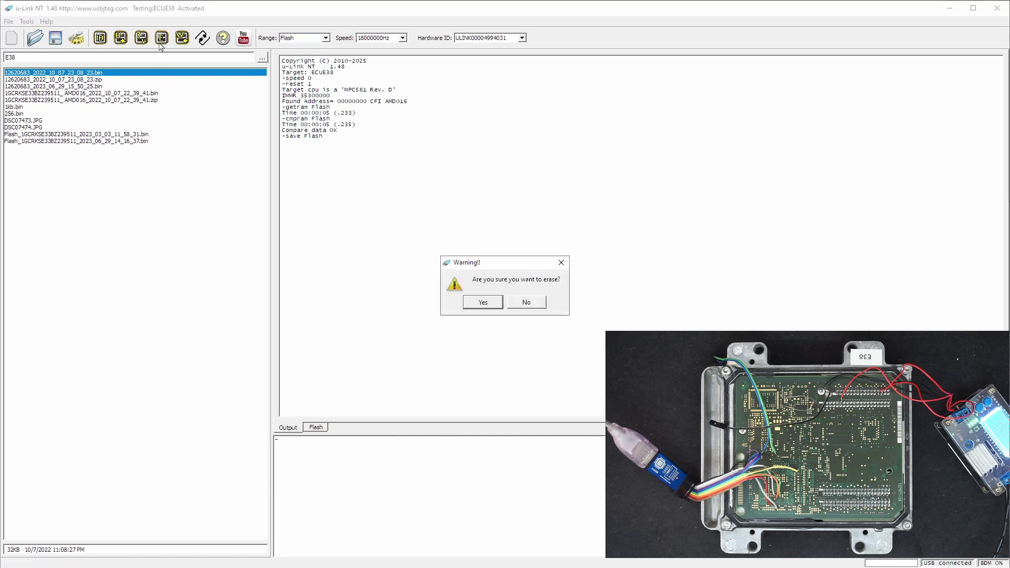
pyautogui.click(492, 302)
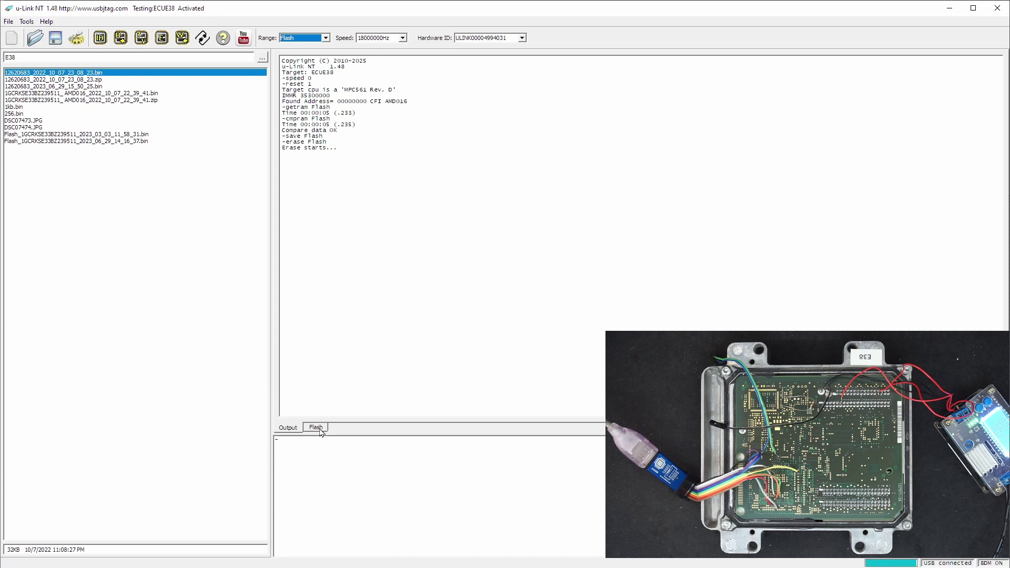
pyautogui.rightClick(403, 258)
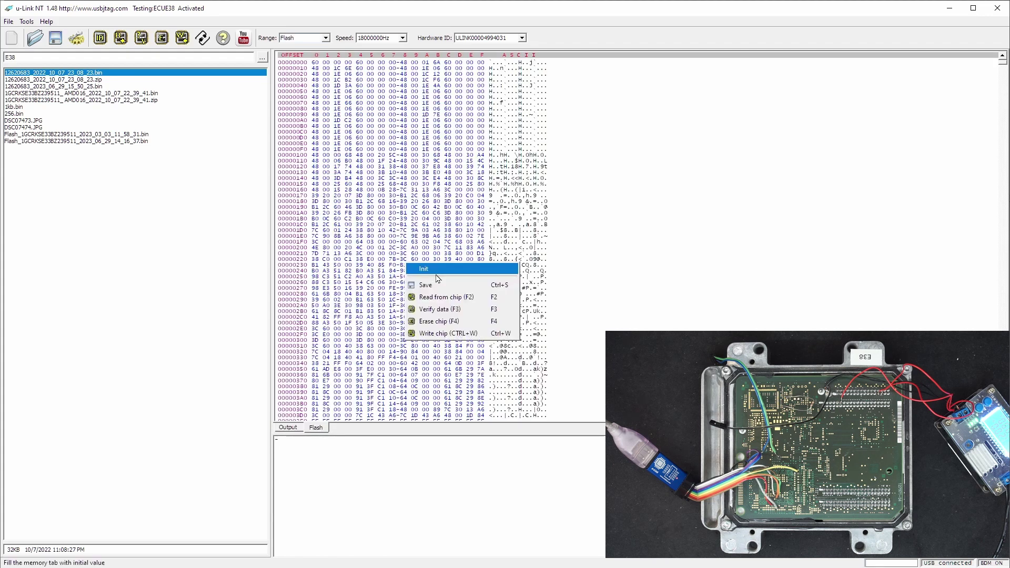
pyautogui.click(436, 274)
pyautogui.click(287, 427)
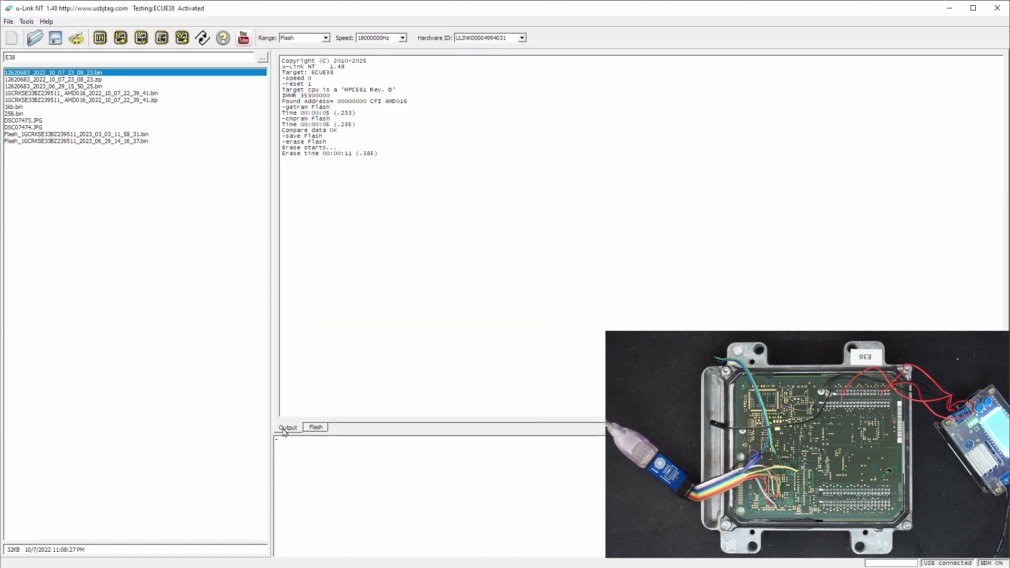
pyautogui.click(316, 428)
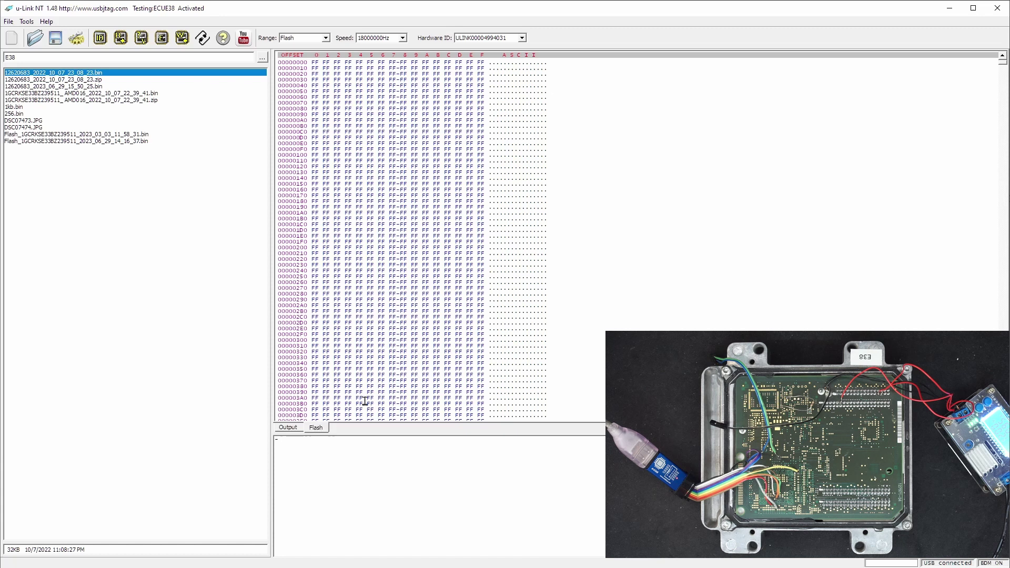
# Verify the erased chip against the initialized buffer and run the blank check command "blkchk flash"
pyautogui.click(290, 428)
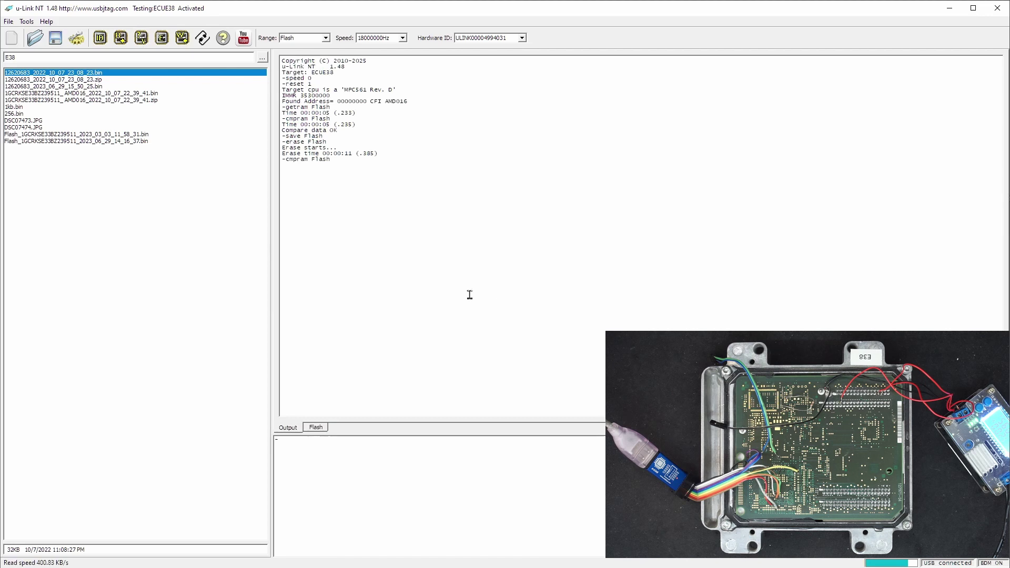
pyautogui.click(488, 488)
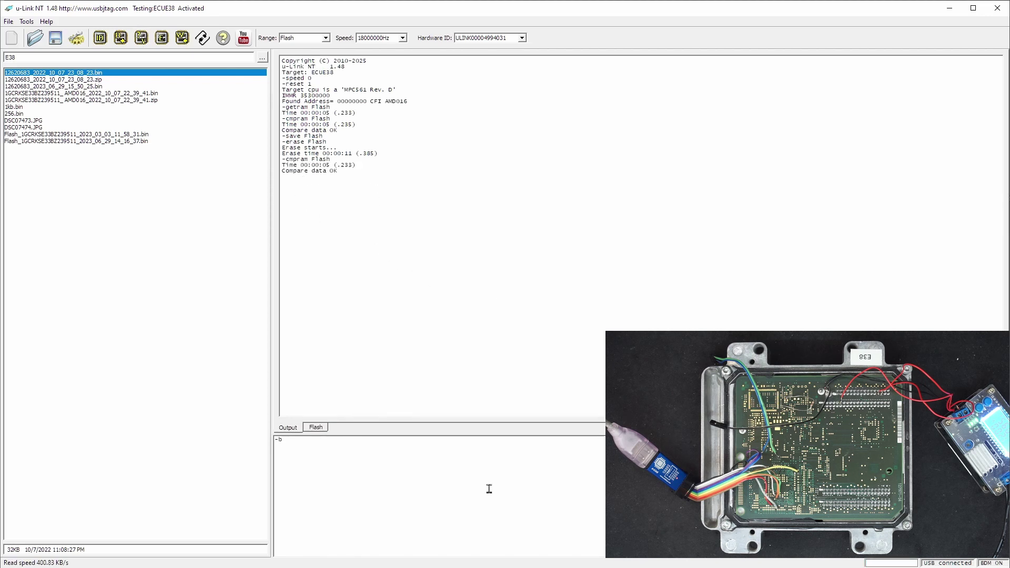
pyautogui.write('blkchk flash')
pyautogui.press('Return')
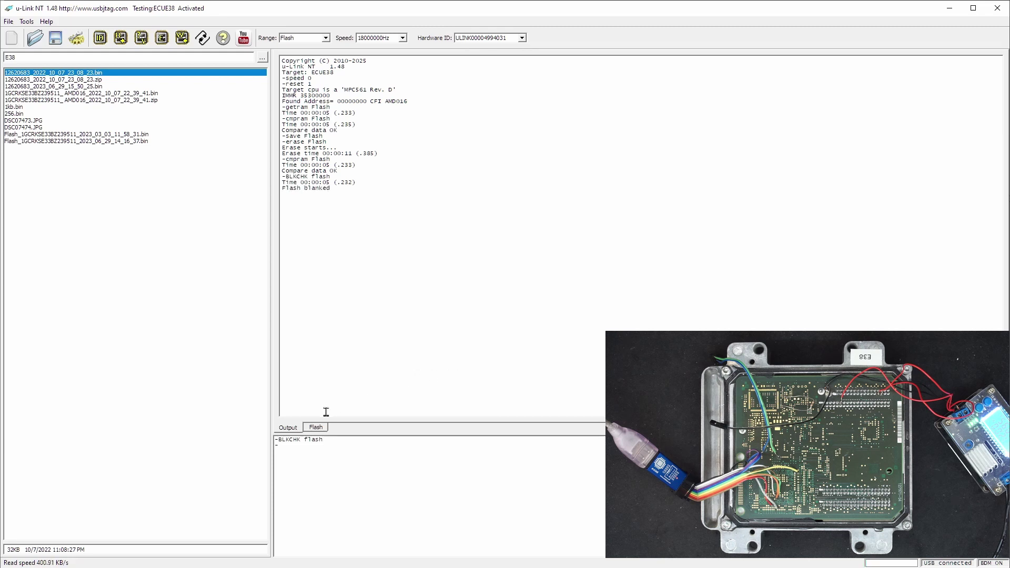
# Load the flash backup file dated 2023_06_29_14_16_37 (.bin) into the buffer and look over its contents
pyautogui.doubleClick(96, 142)
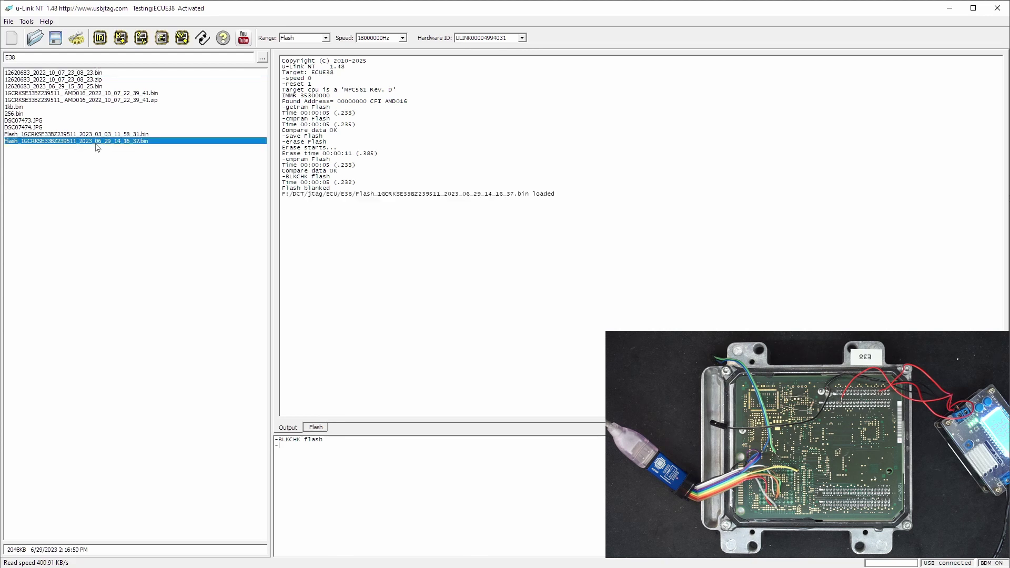
pyautogui.click(317, 427)
pyautogui.click(289, 428)
# Write the loaded flash data to the chip and verify it
pyautogui.click(182, 37)
pyautogui.click(490, 300)
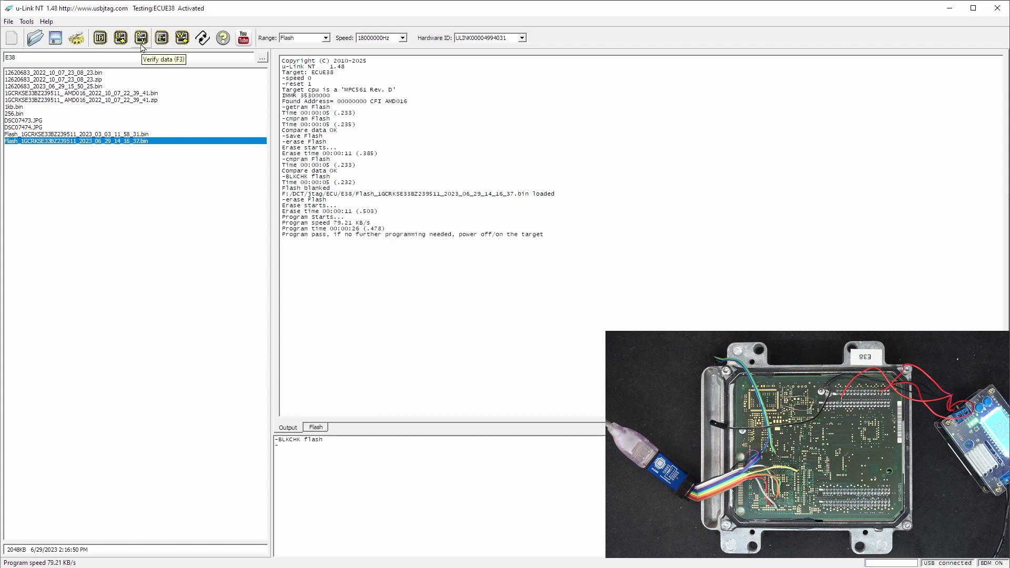
pyautogui.click(142, 43)
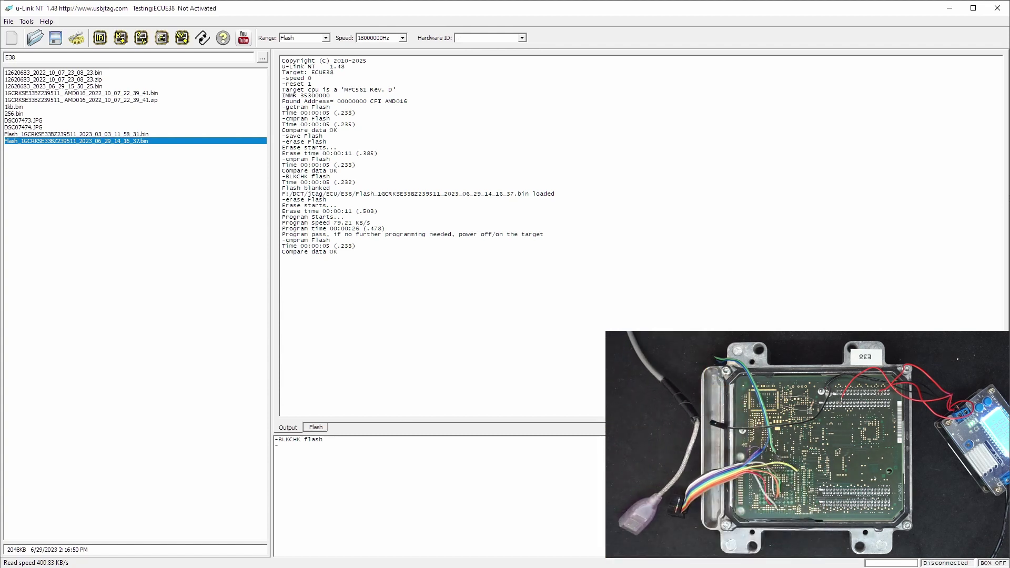
# Switch to the browser and open the "BDM connection for slave" photo from the ECU E38 page in a new tab
pyautogui.hotkey('alt', 'Tab')
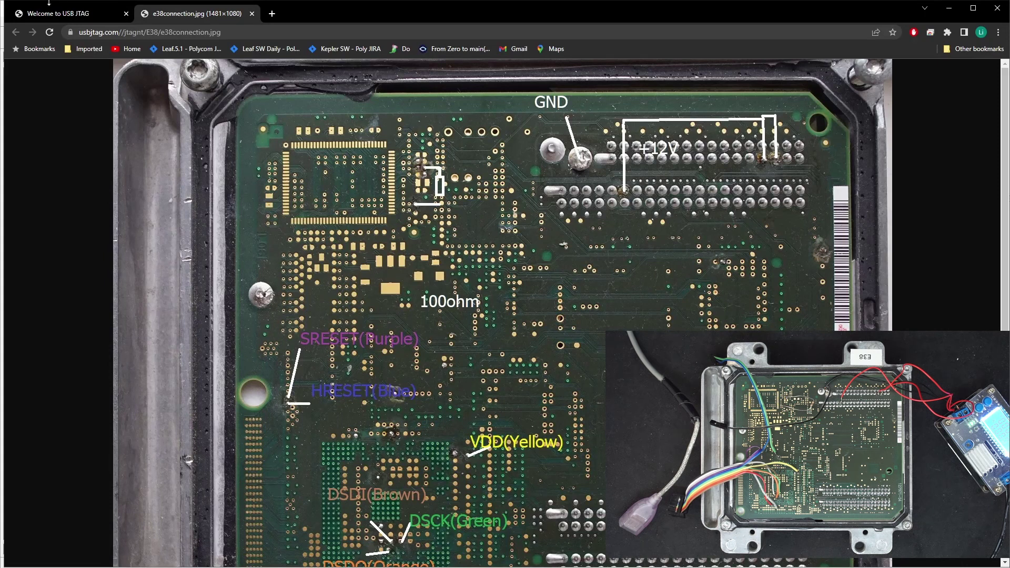
pyautogui.click(50, 12)
pyautogui.scroll(-3, 295, 371)
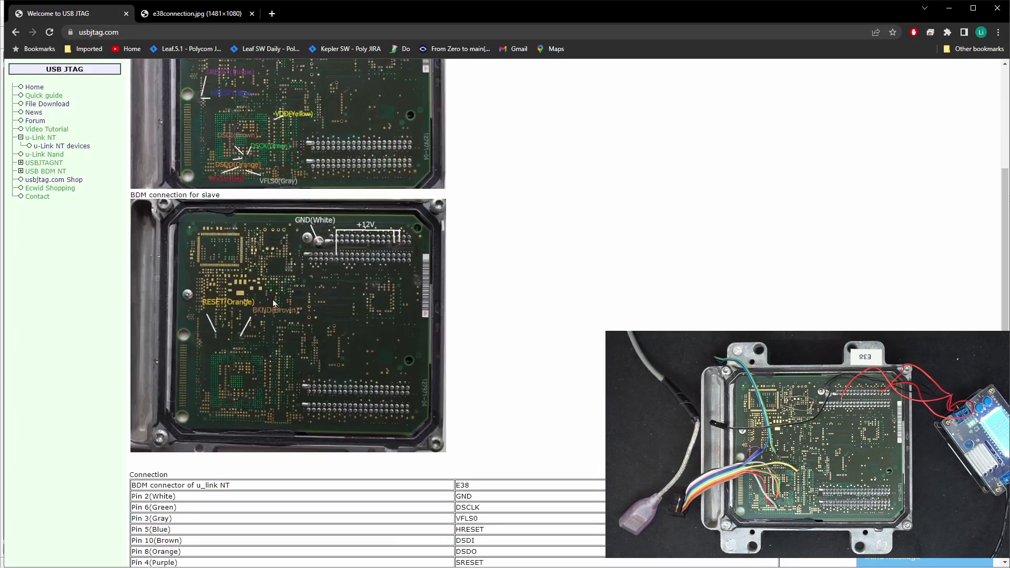
pyautogui.scroll(-2, 260, 305)
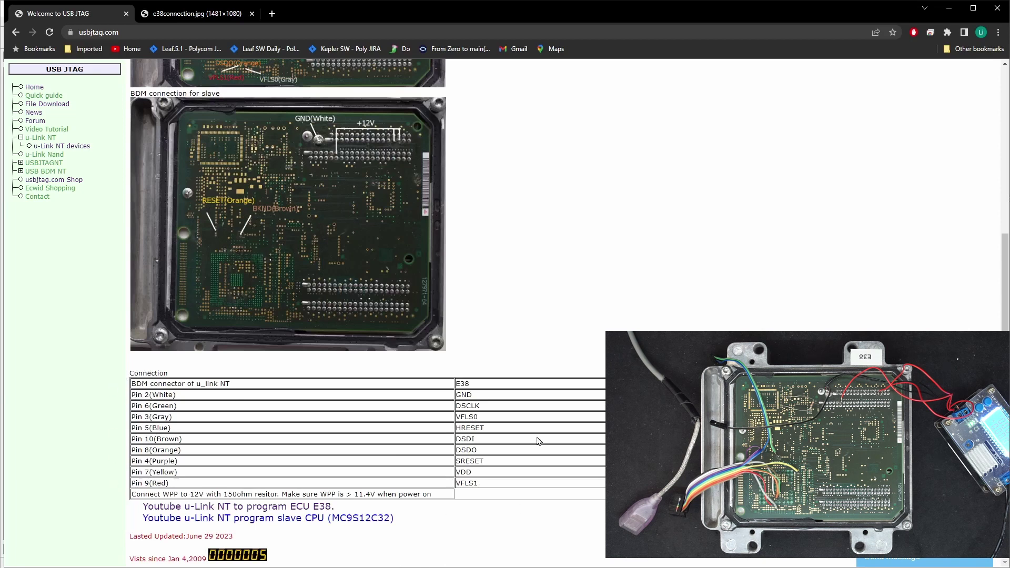
pyautogui.rightClick(251, 215)
pyautogui.click(267, 218)
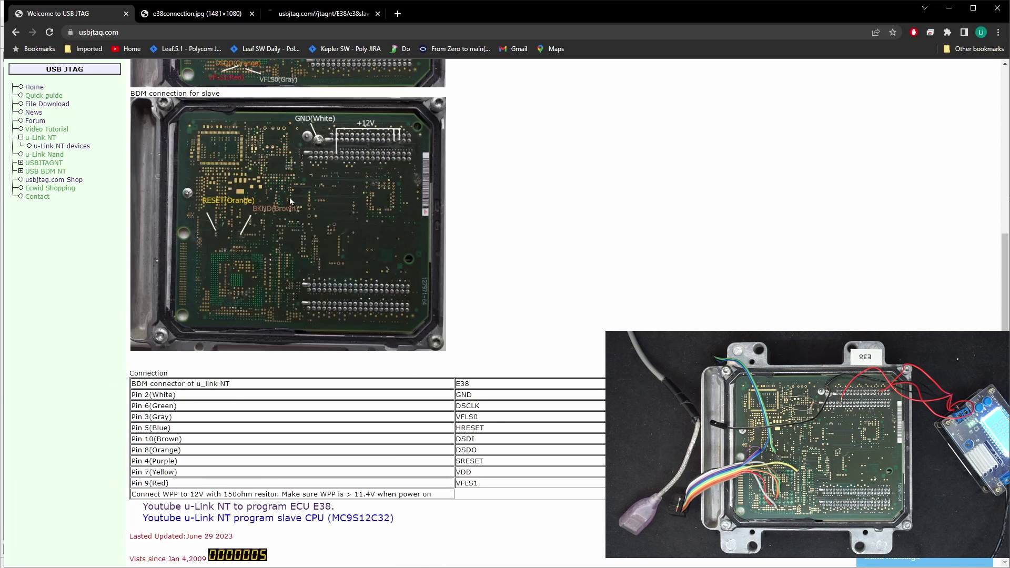
# Bring up the opened slave BDM connection photo and examine its wiring points
pyautogui.click(308, 16)
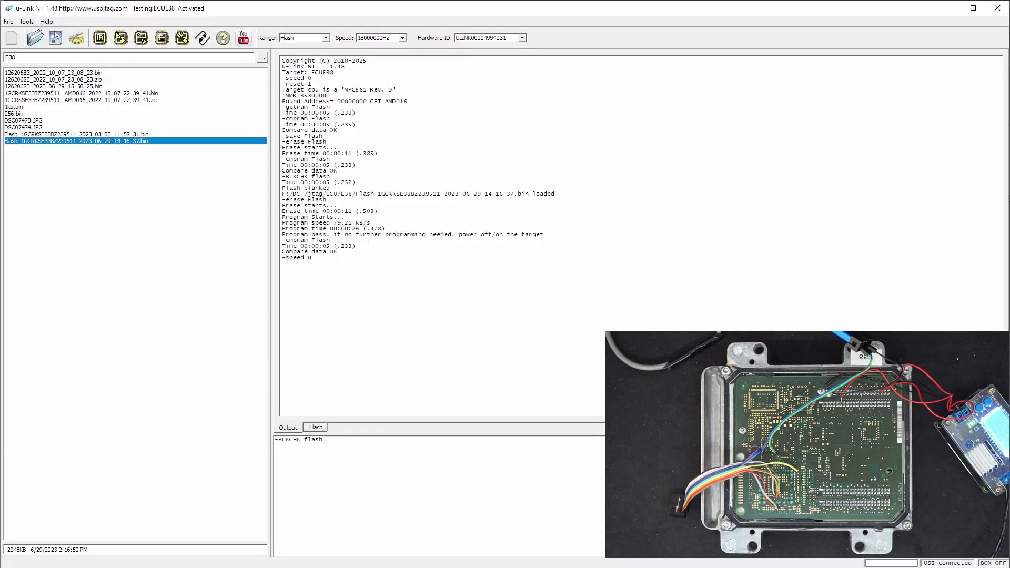
# Switch to u-Link NT, set the target to ECUSLAVE and detect the slave chip's ID
pyautogui.click(76, 38)
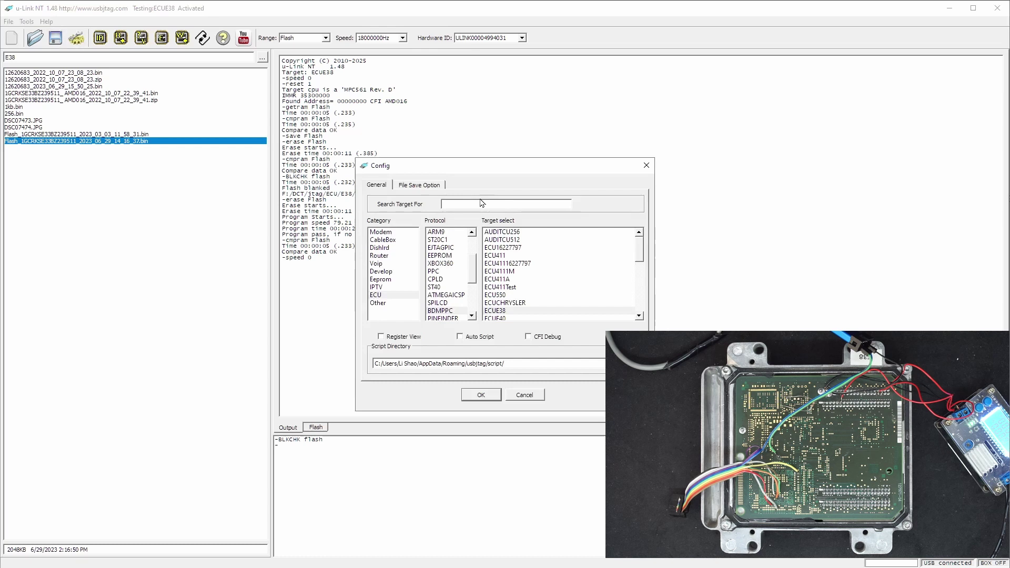
pyautogui.write('sla')
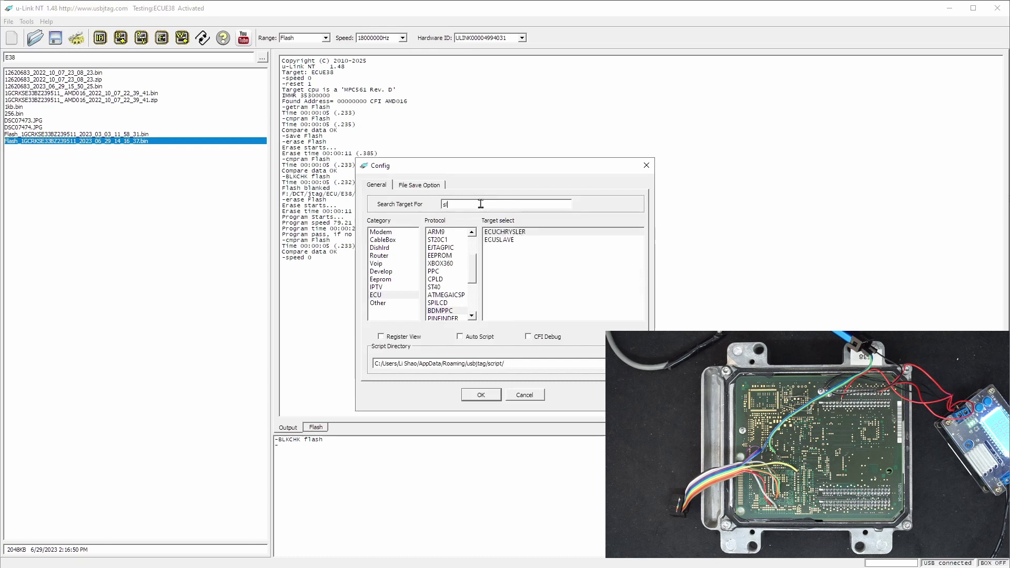
pyautogui.doubleClick(490, 232)
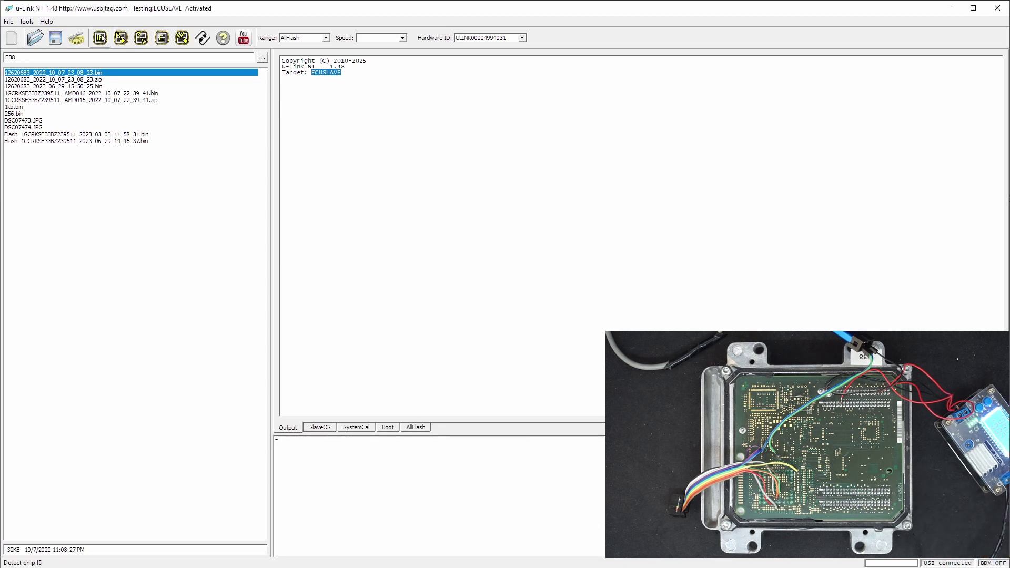
pyautogui.click(105, 41)
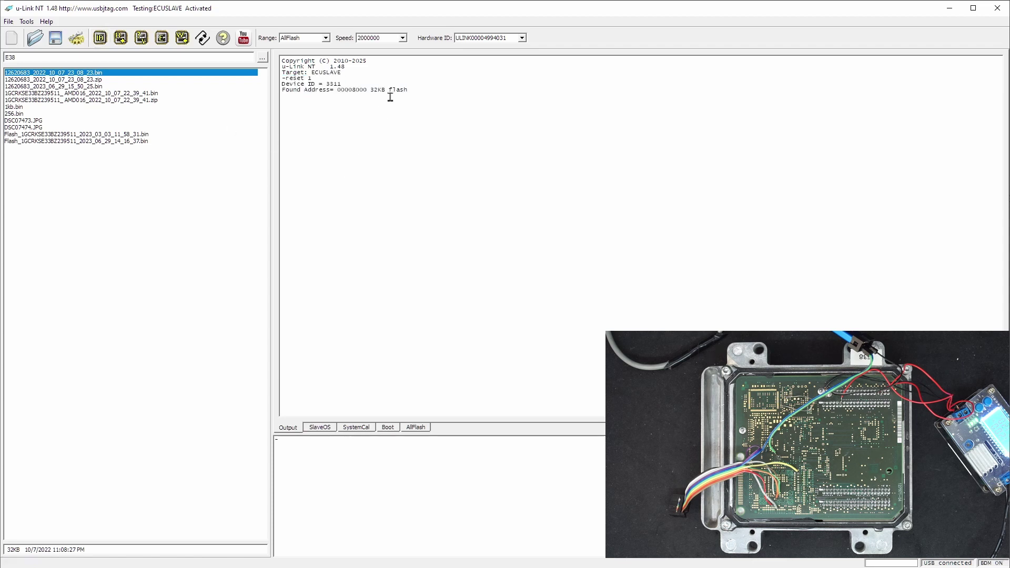
# Read the slave chip's AllFlash range into the buffer and look over the SlaveOS, SystemCal, Boot and AllFlash data
pyautogui.click(121, 38)
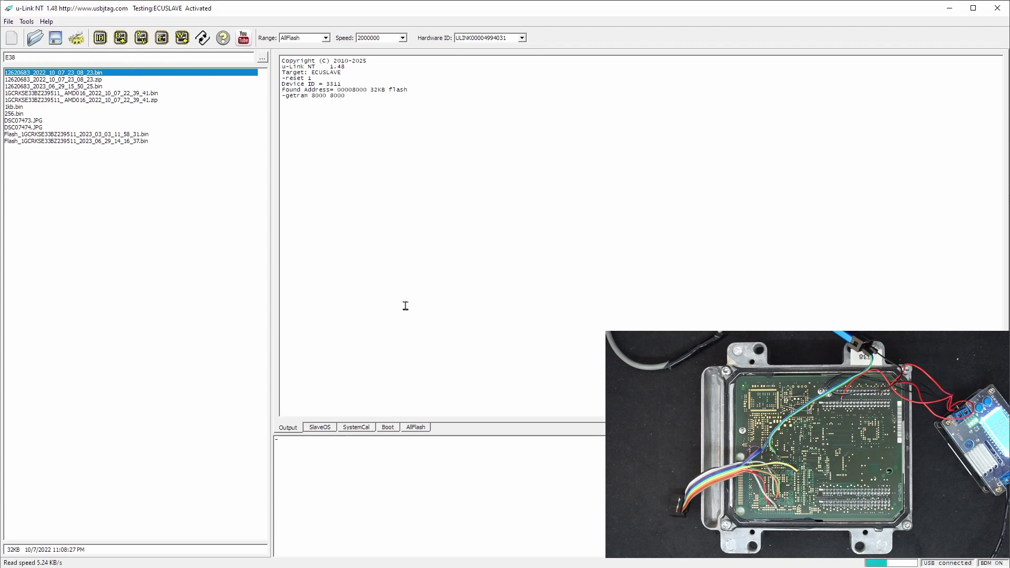
pyautogui.click(331, 428)
pyautogui.click(356, 429)
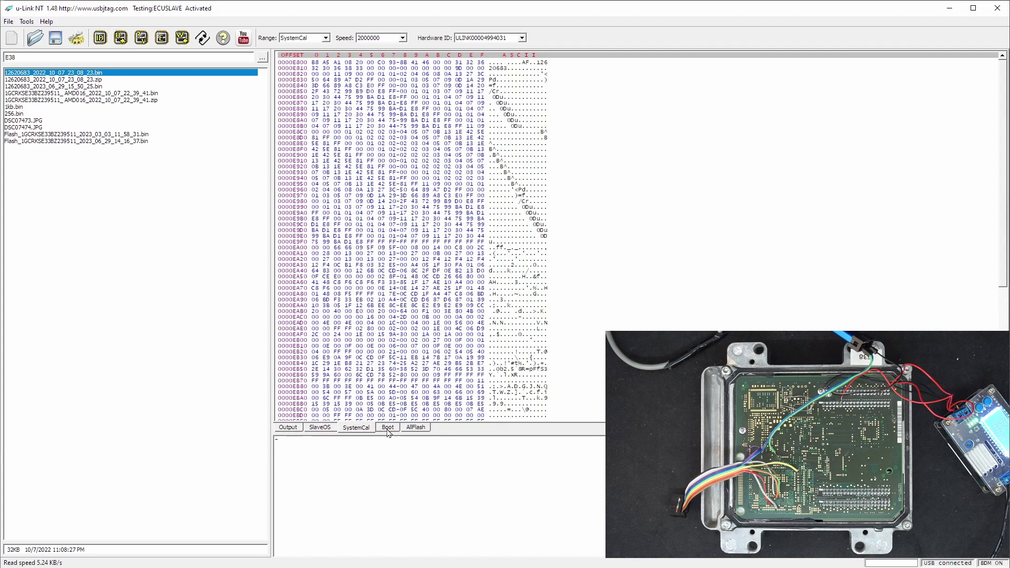
pyautogui.click(389, 430)
pyautogui.click(417, 429)
pyautogui.click(289, 429)
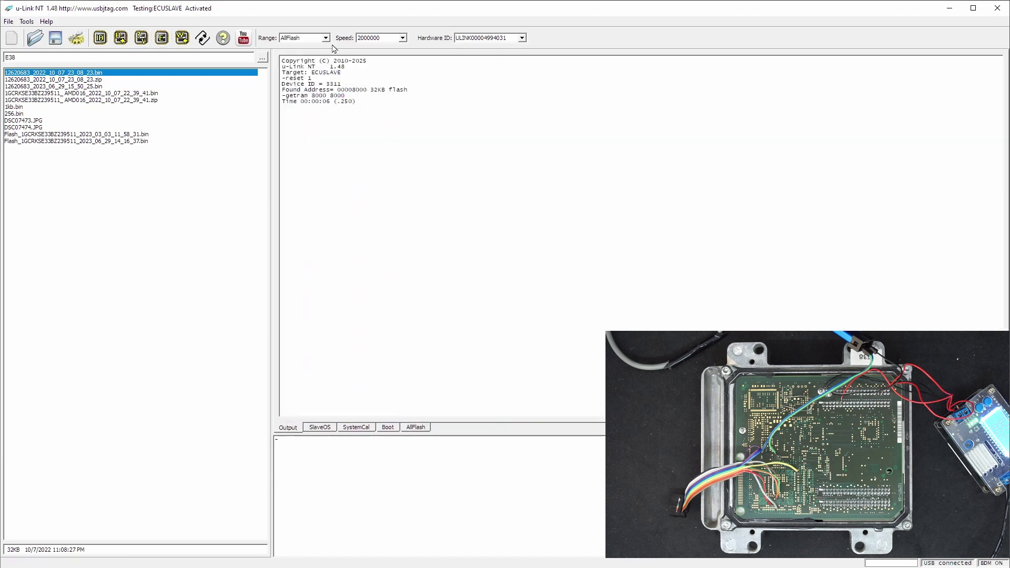
# Verify the buffer against the slave chip, and open the binary file save dialog without saving
pyautogui.click(143, 40)
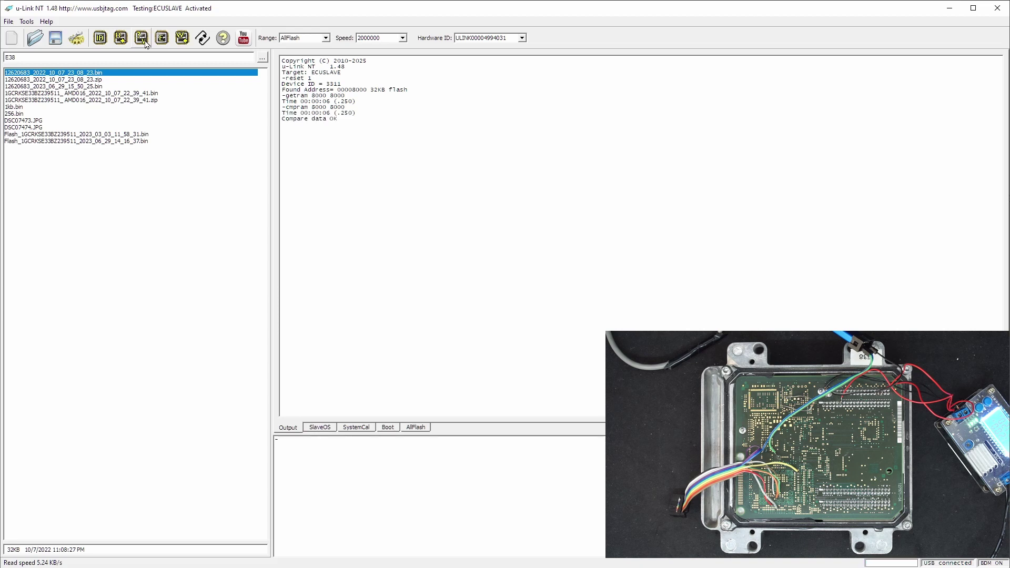
pyautogui.click(57, 42)
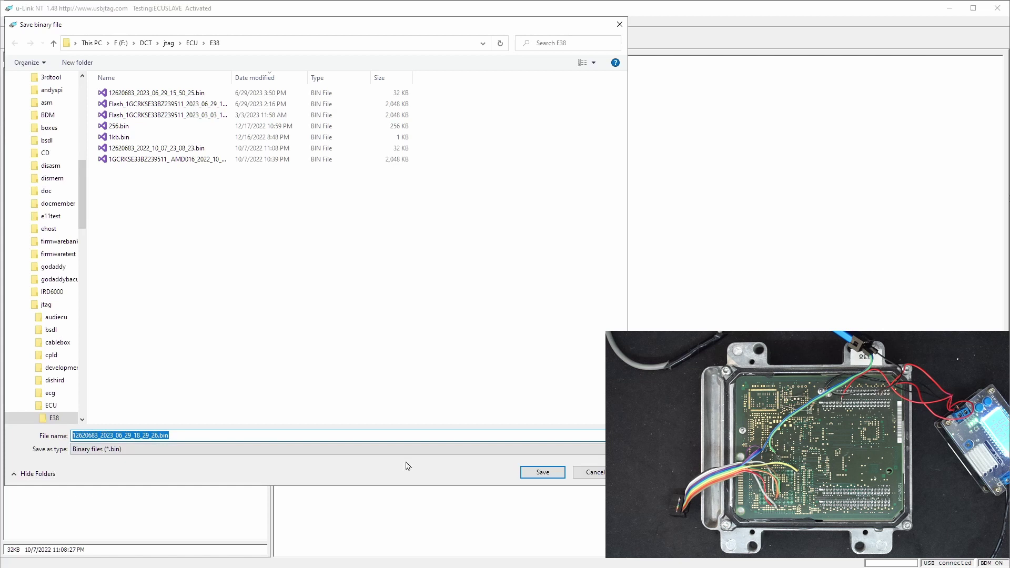
pyautogui.click(597, 473)
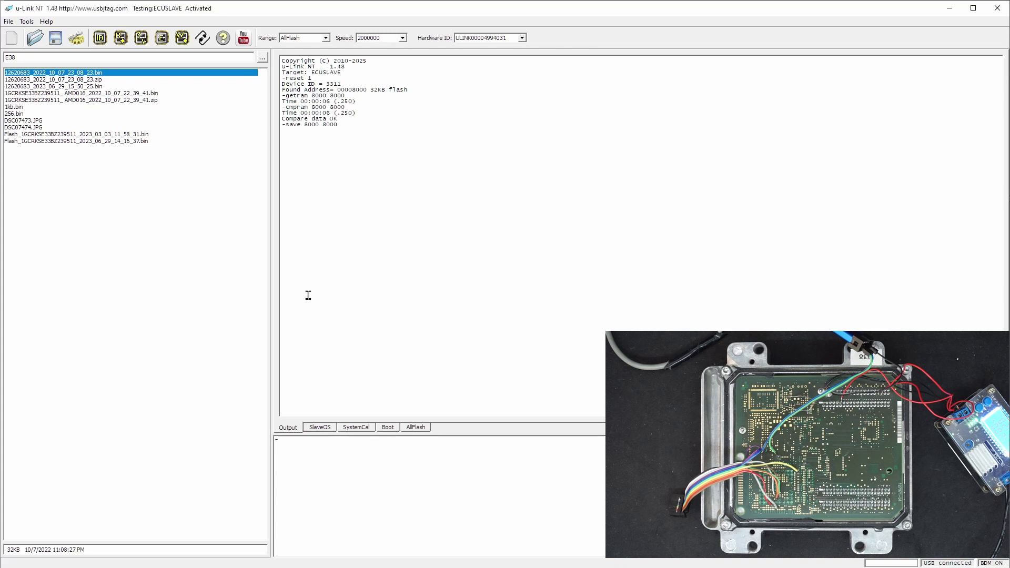
# Look over the AllFlash, SystemCal and Boot data of 12620683_2022_10_07_23_08_23.bin in the buffer
pyautogui.click(416, 429)
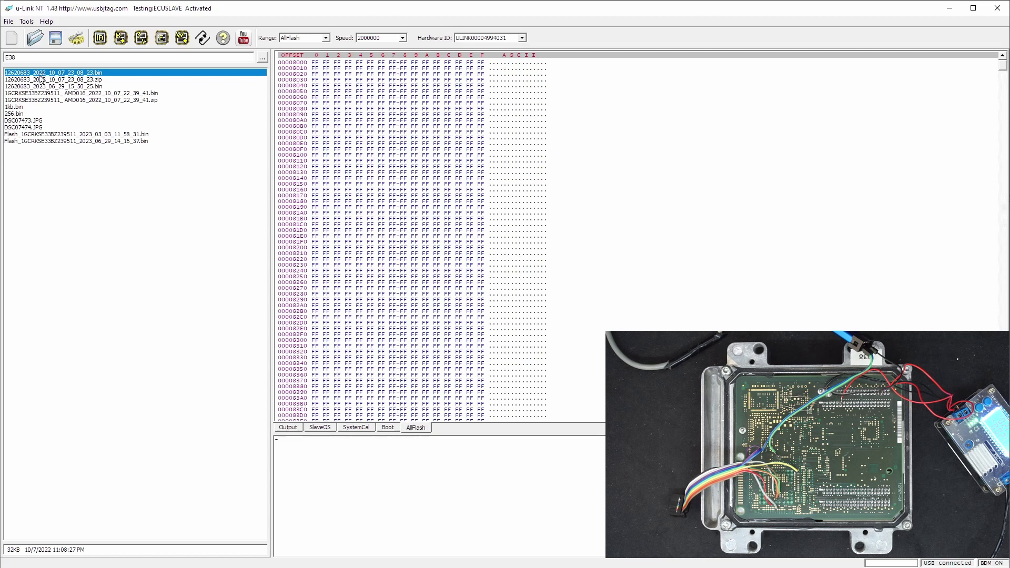
pyautogui.click(352, 431)
pyautogui.click(381, 432)
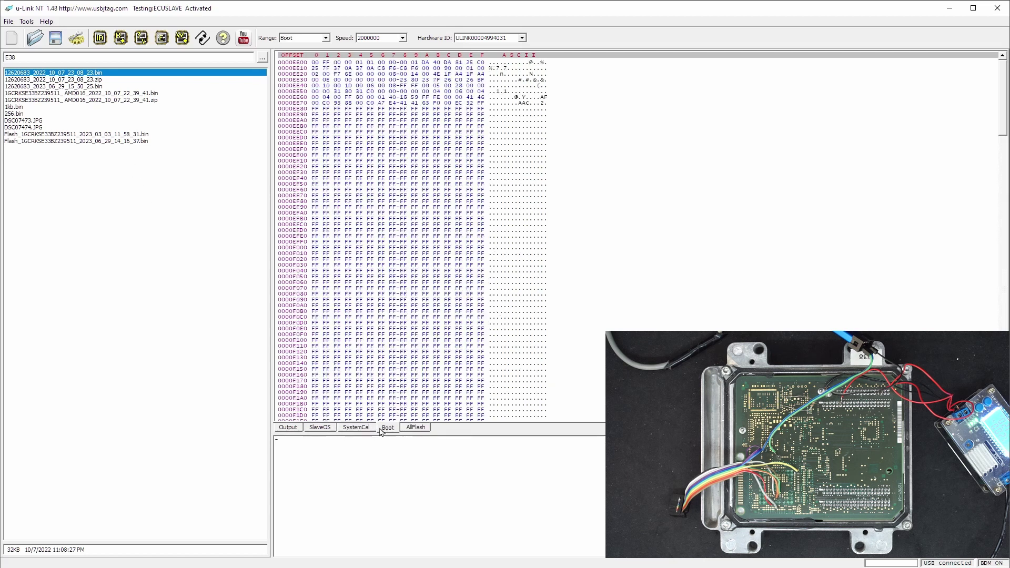
pyautogui.click(428, 432)
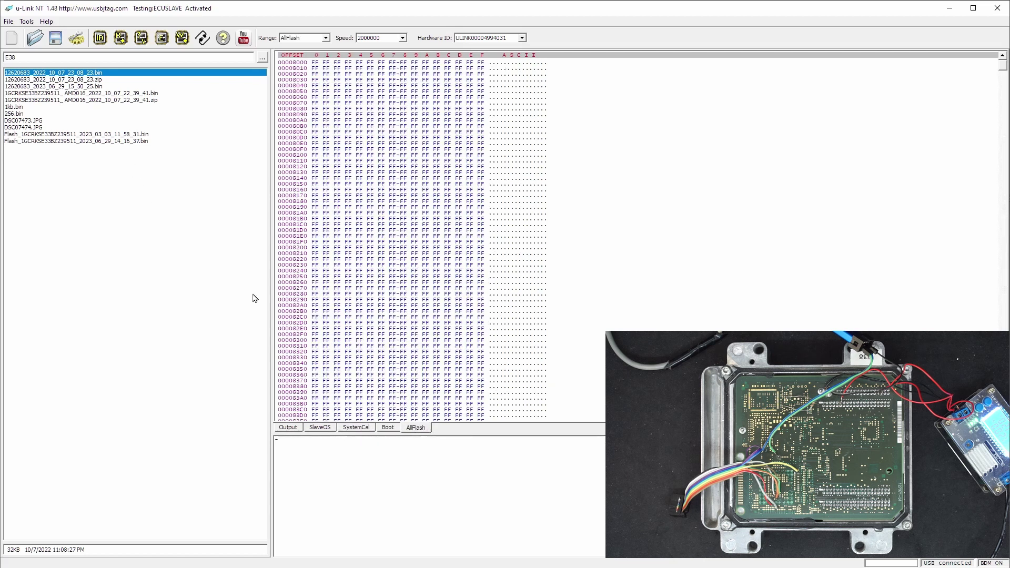
# Load DSC07473.JPG into the AllFlash buffer, and replace it with the flash backup dated 2023_03_03_11_58_31 (.bin)
pyautogui.click(32, 122)
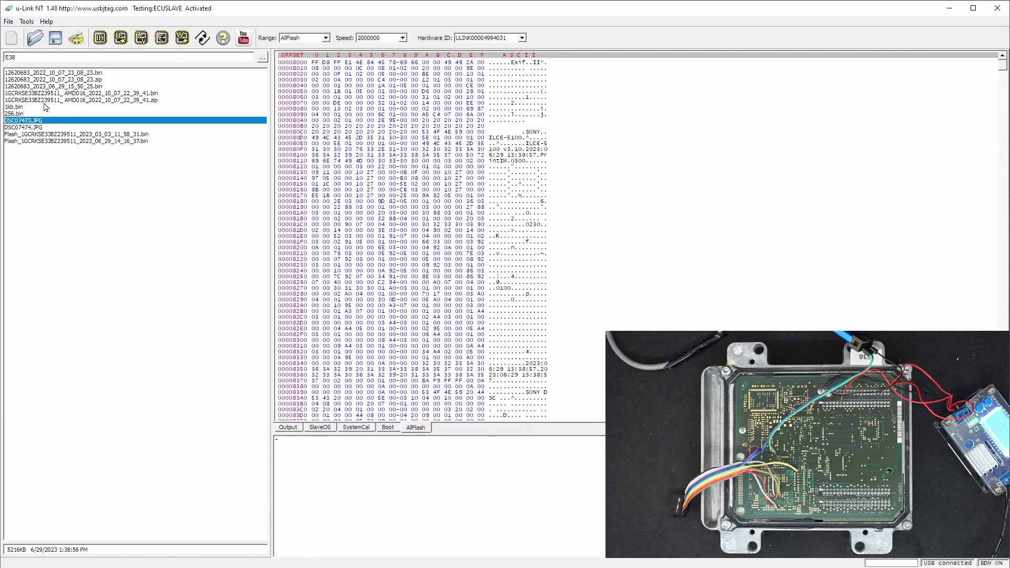
pyautogui.click(40, 135)
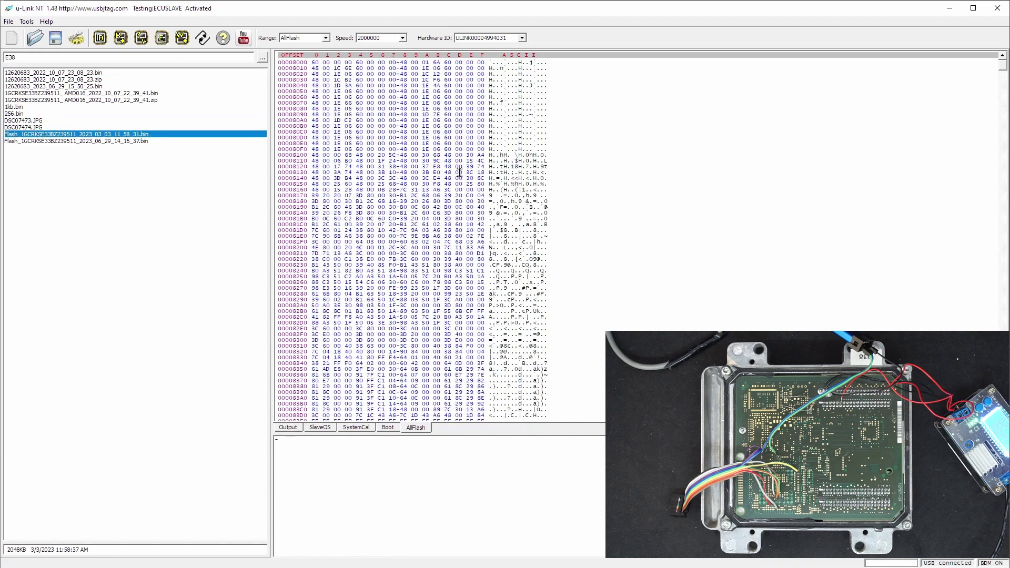
pyautogui.click(290, 429)
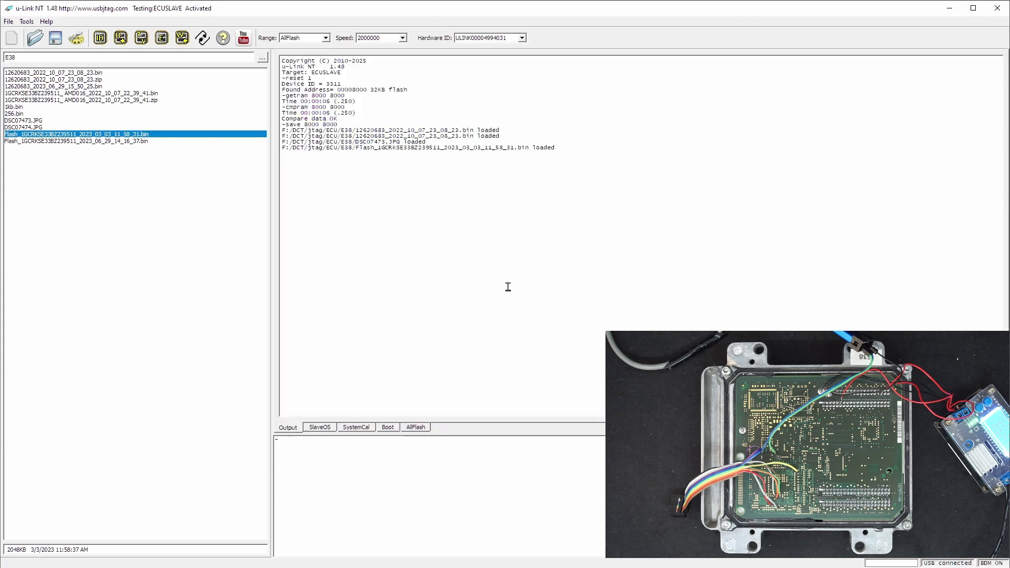
# Program the slave chip's AllFlash range with the loaded backup data and verify it
pyautogui.click(182, 38)
pyautogui.click(478, 301)
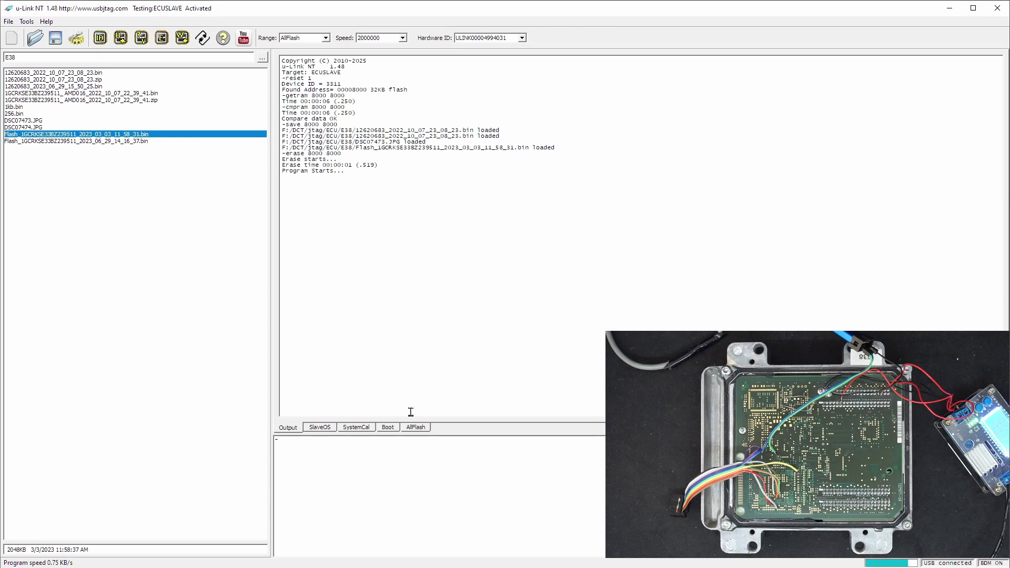
pyautogui.click(415, 429)
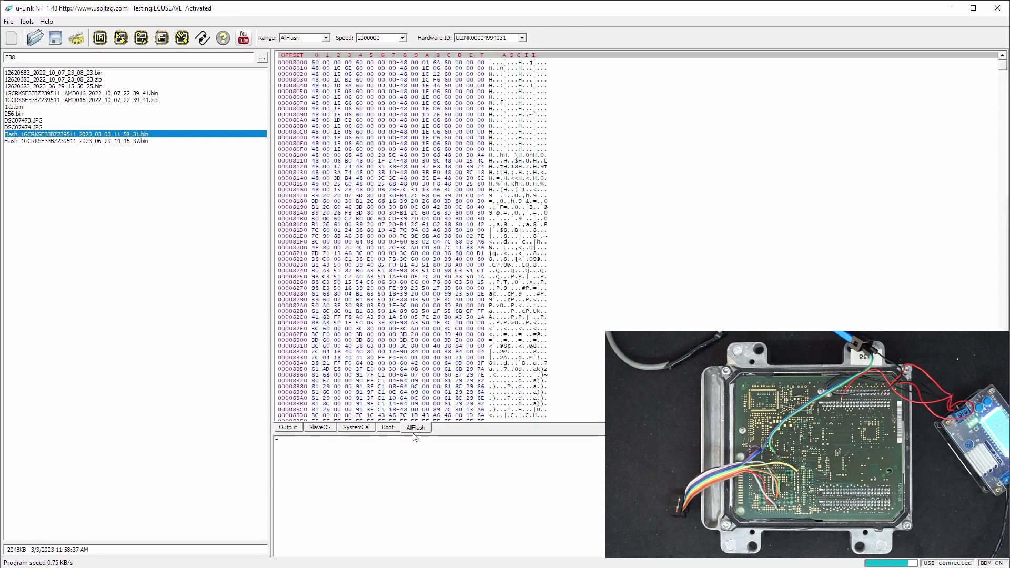
pyautogui.click(289, 432)
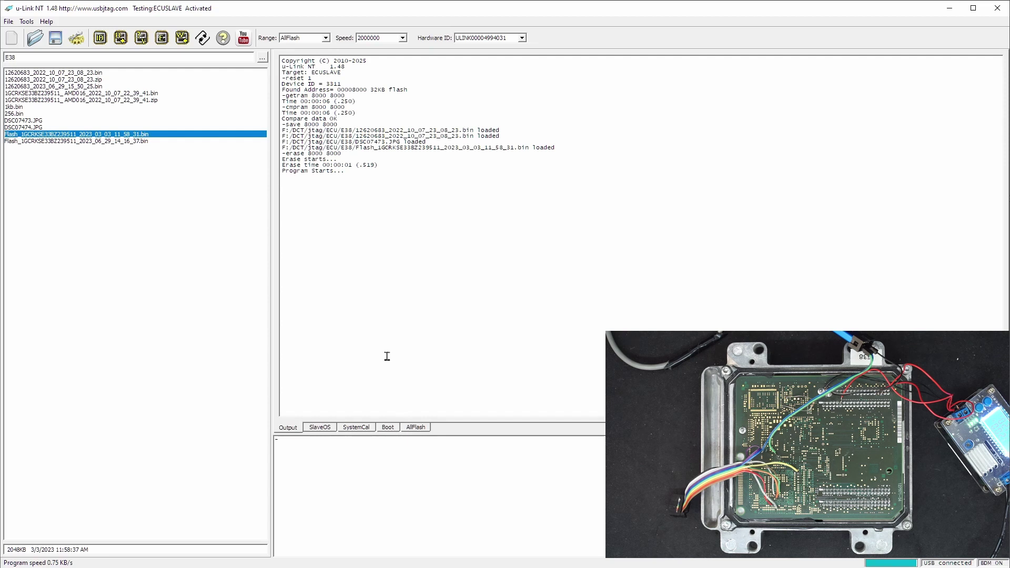
pyautogui.click(141, 39)
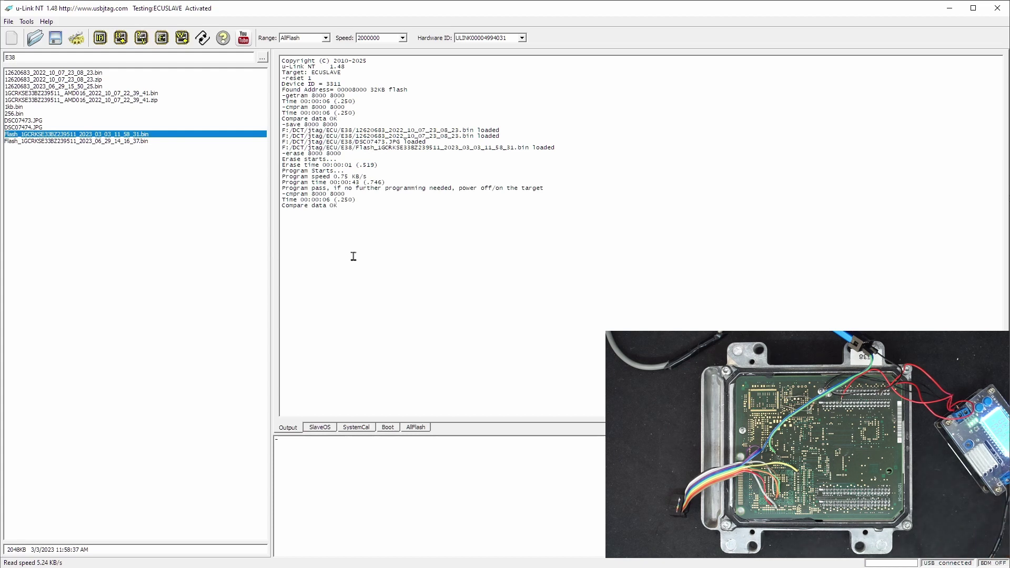
# Detect the slave chip again, read its AllFlash range into the buffer and look over every flash section
pyautogui.click(103, 40)
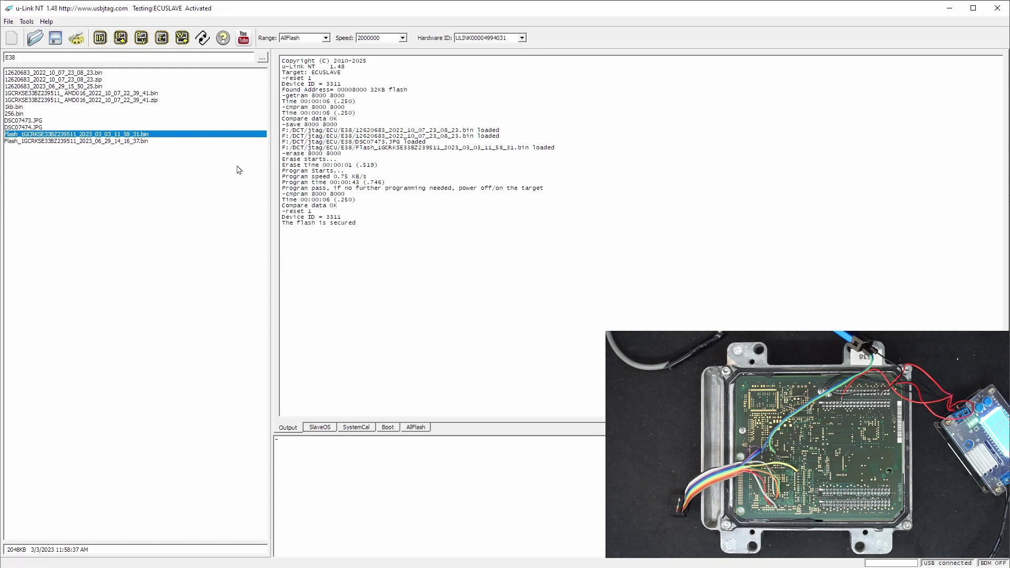
pyautogui.click(118, 44)
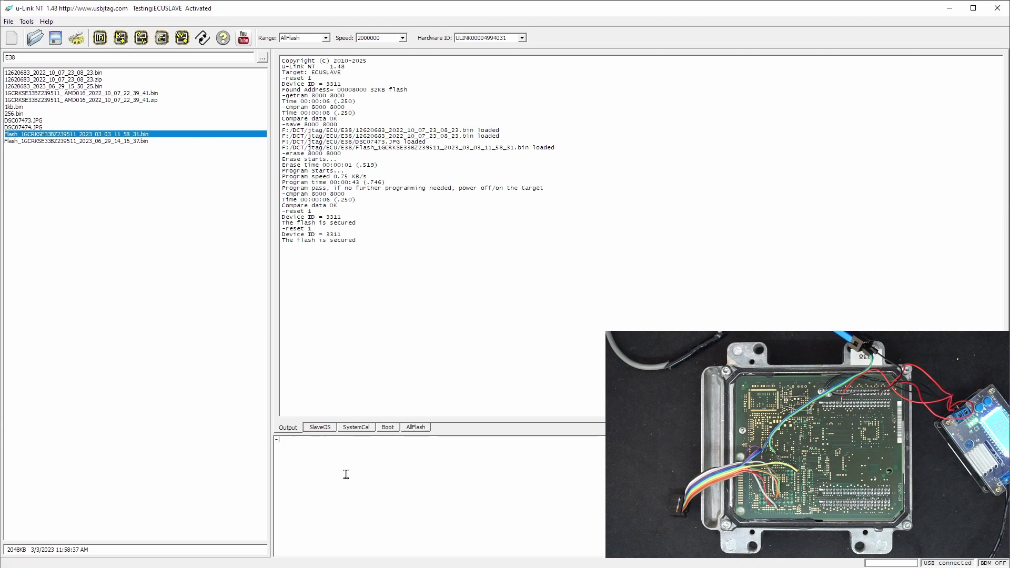
pyautogui.click(121, 39)
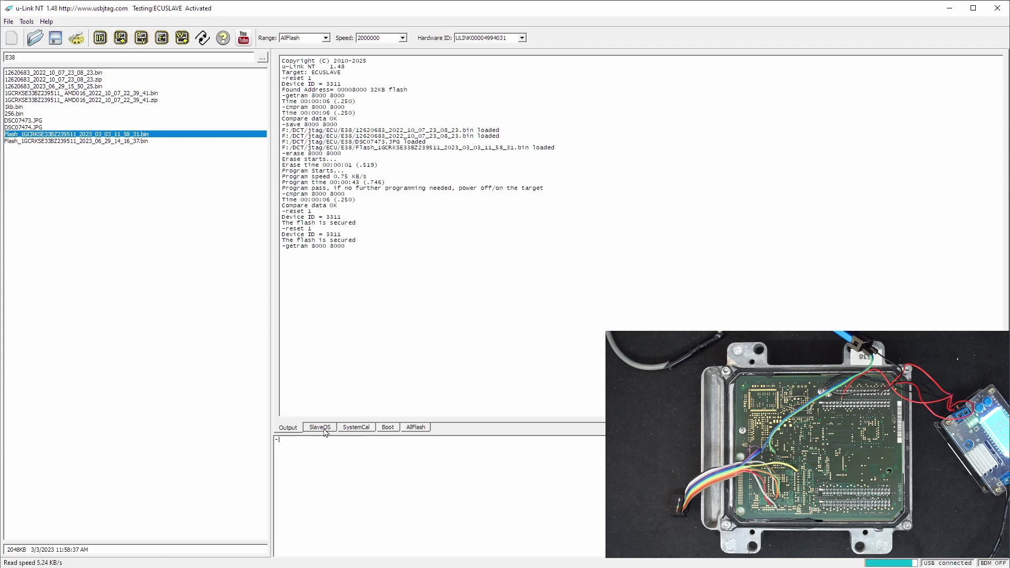
pyautogui.click(324, 433)
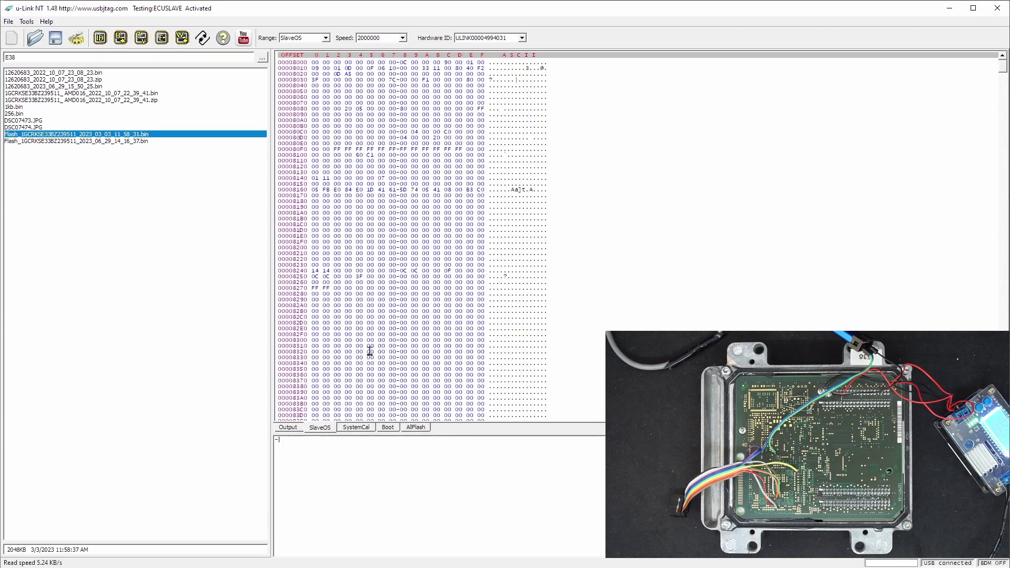
pyautogui.click(367, 431)
pyautogui.click(389, 430)
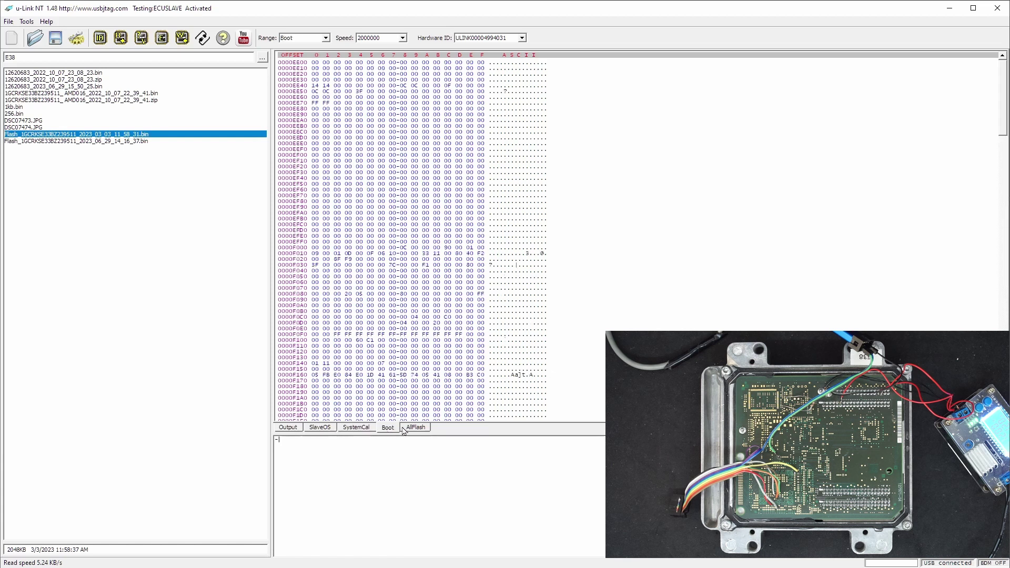
pyautogui.click(411, 431)
pyautogui.click(293, 431)
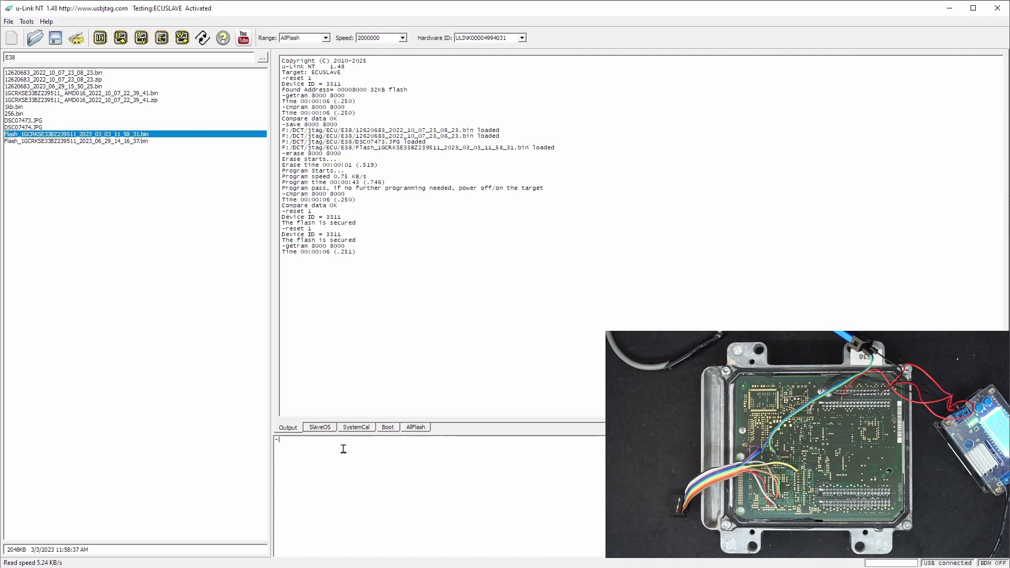
# List the console commands with "help", run "unlock" on the slave chip and detect it again
pyautogui.write('help')
pyautogui.press('Return')
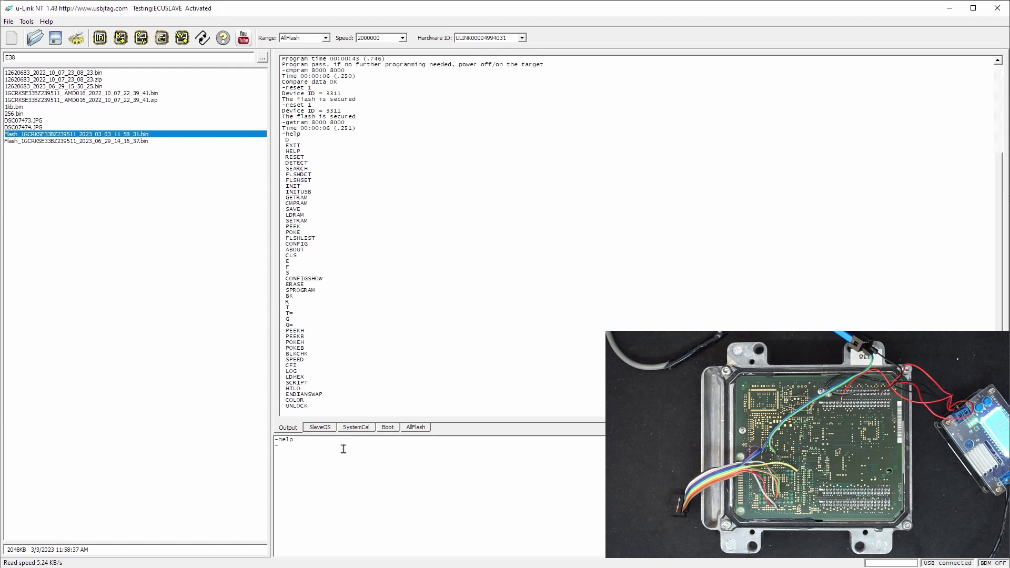
pyautogui.write('unloclk')
pyautogui.press('Return')
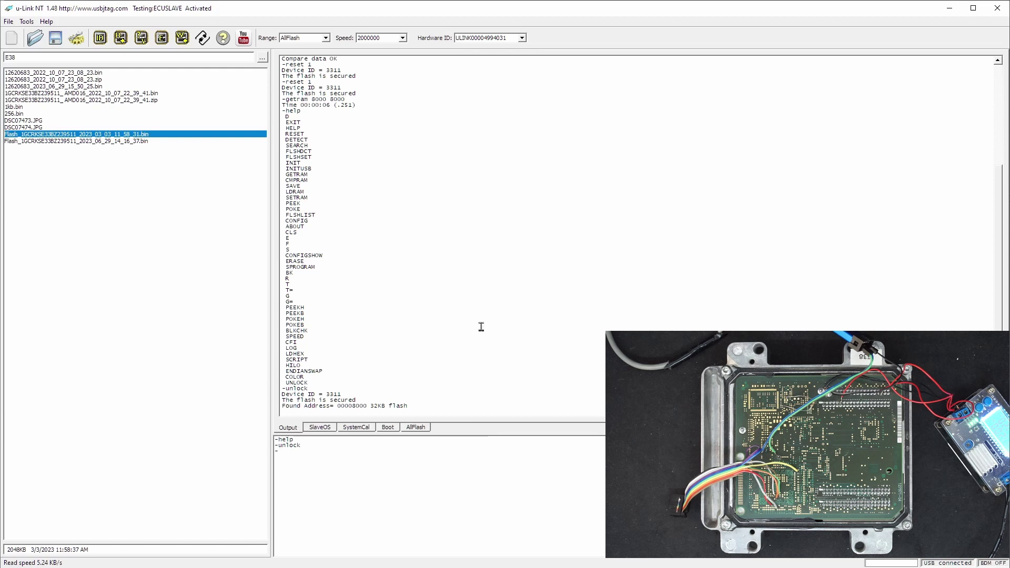
pyautogui.click(102, 40)
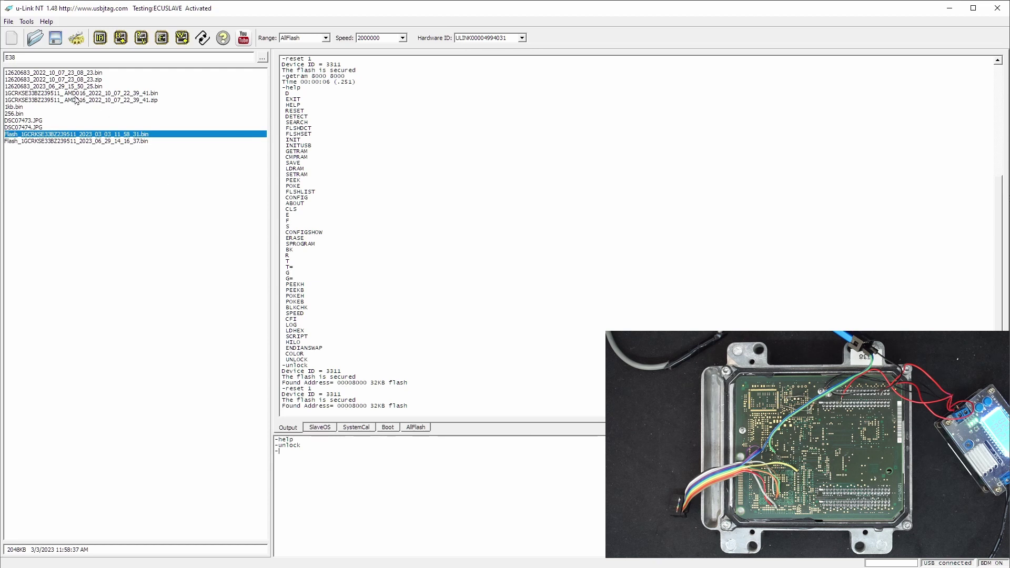
# Load 12620683_2022_10_07_23_08_23.bin into the buffer and program it to the slave chip's AllFlash range
pyautogui.doubleClick(79, 73)
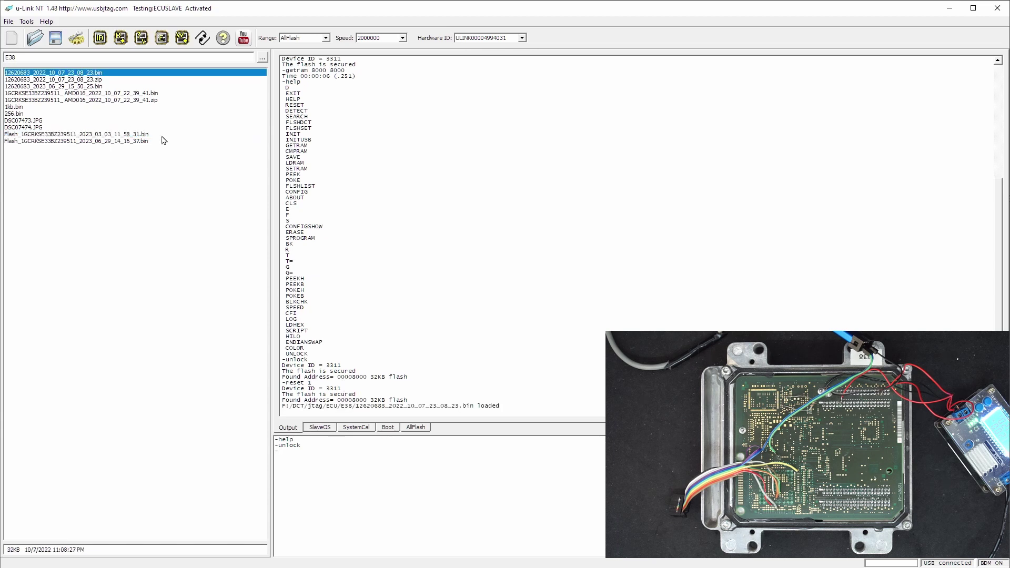
pyautogui.click(182, 38)
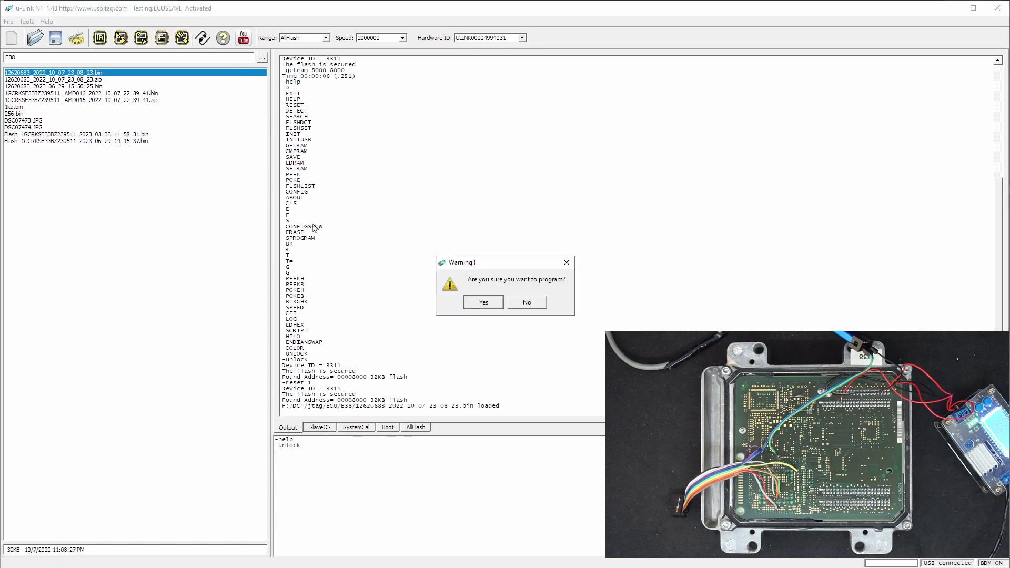
pyautogui.click(480, 303)
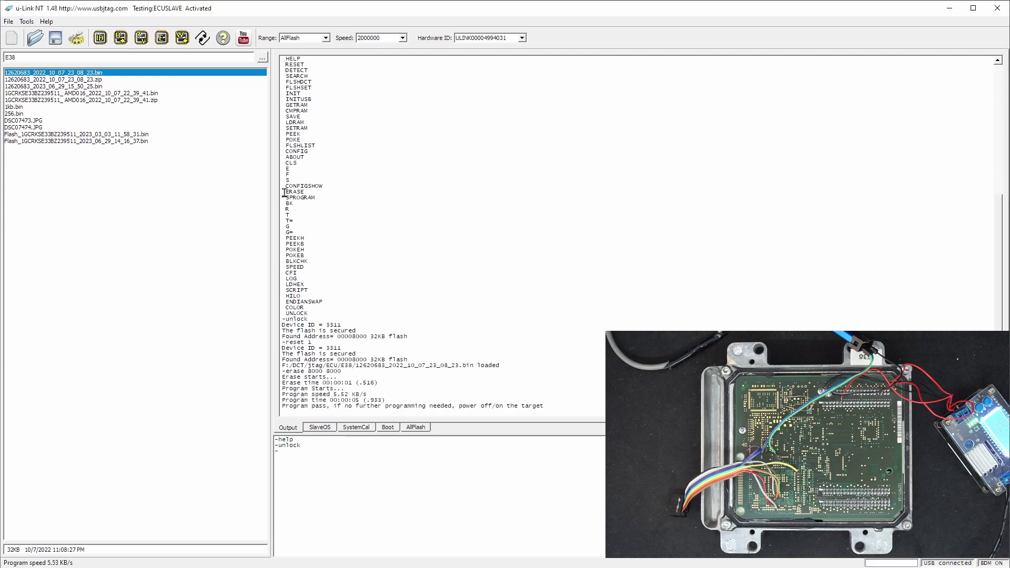
# Verify the programmed slave flash, detect the chip again and repeat the verification
pyautogui.click(141, 39)
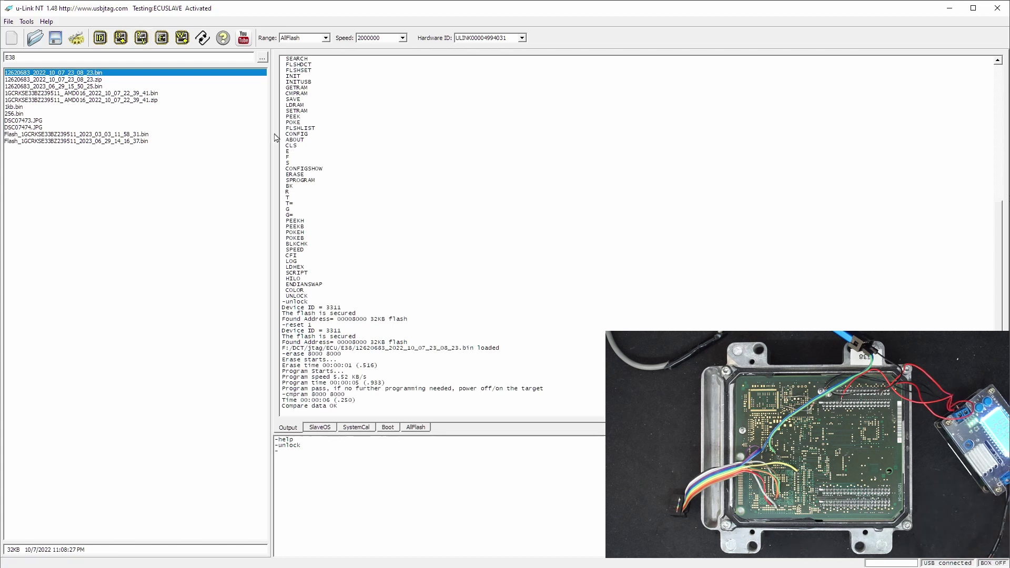
pyautogui.click(104, 40)
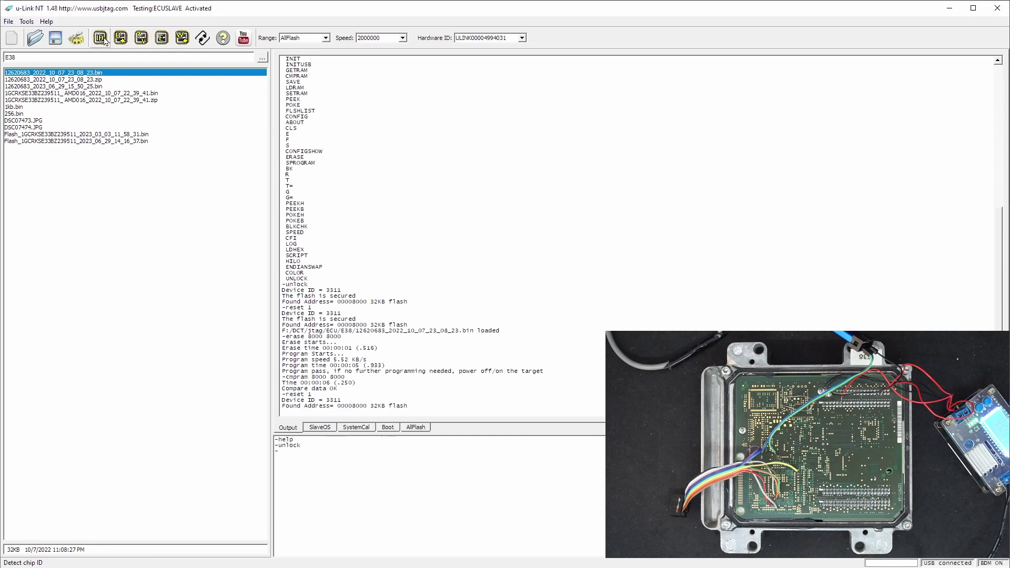
pyautogui.click(141, 38)
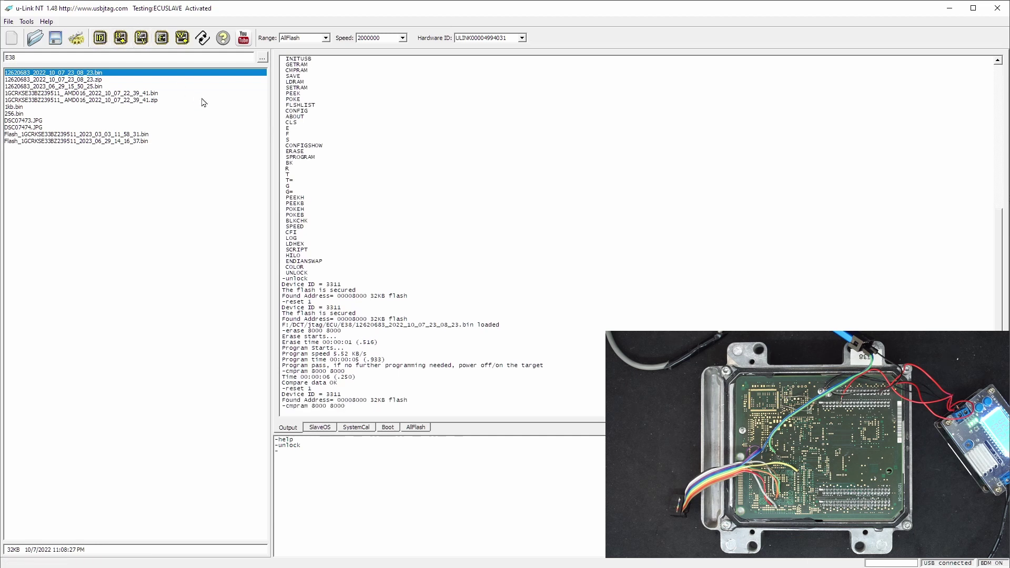